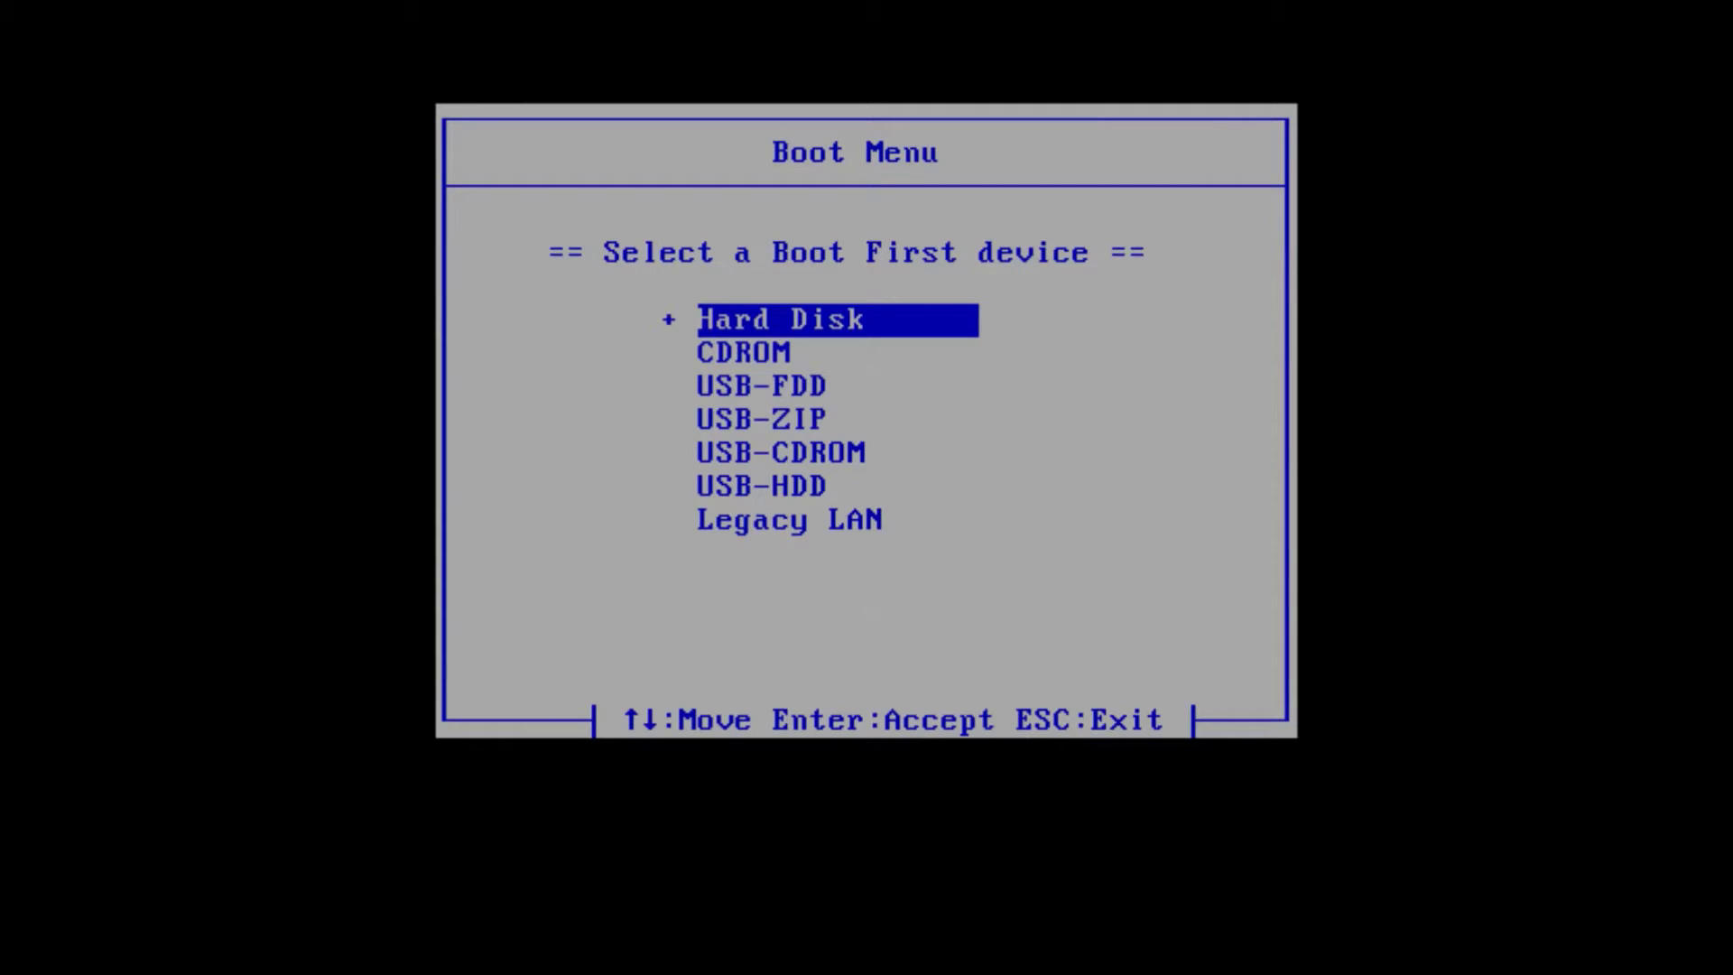
Select CDROM in the BIOS Boot Menu and boot the installation disc from it
{"action": "key", "text": "Down"}
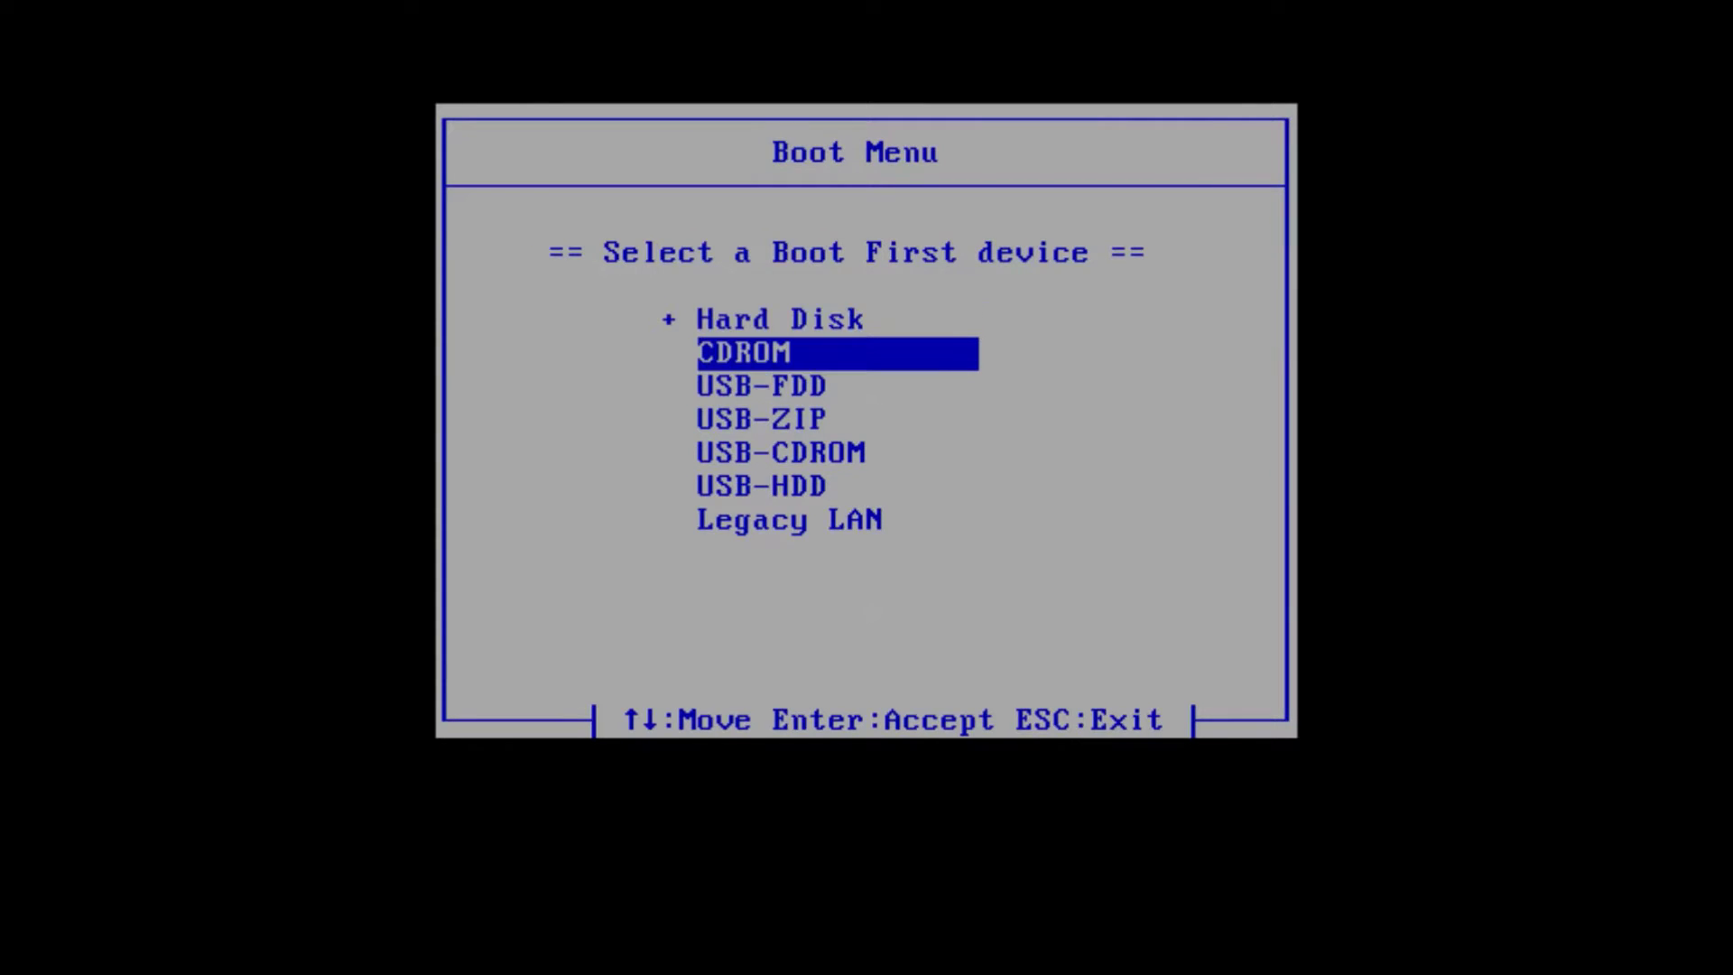
{"action": "key", "text": "Down"}
{"action": "key", "text": "Down"}
{"action": "key", "text": "Down"}
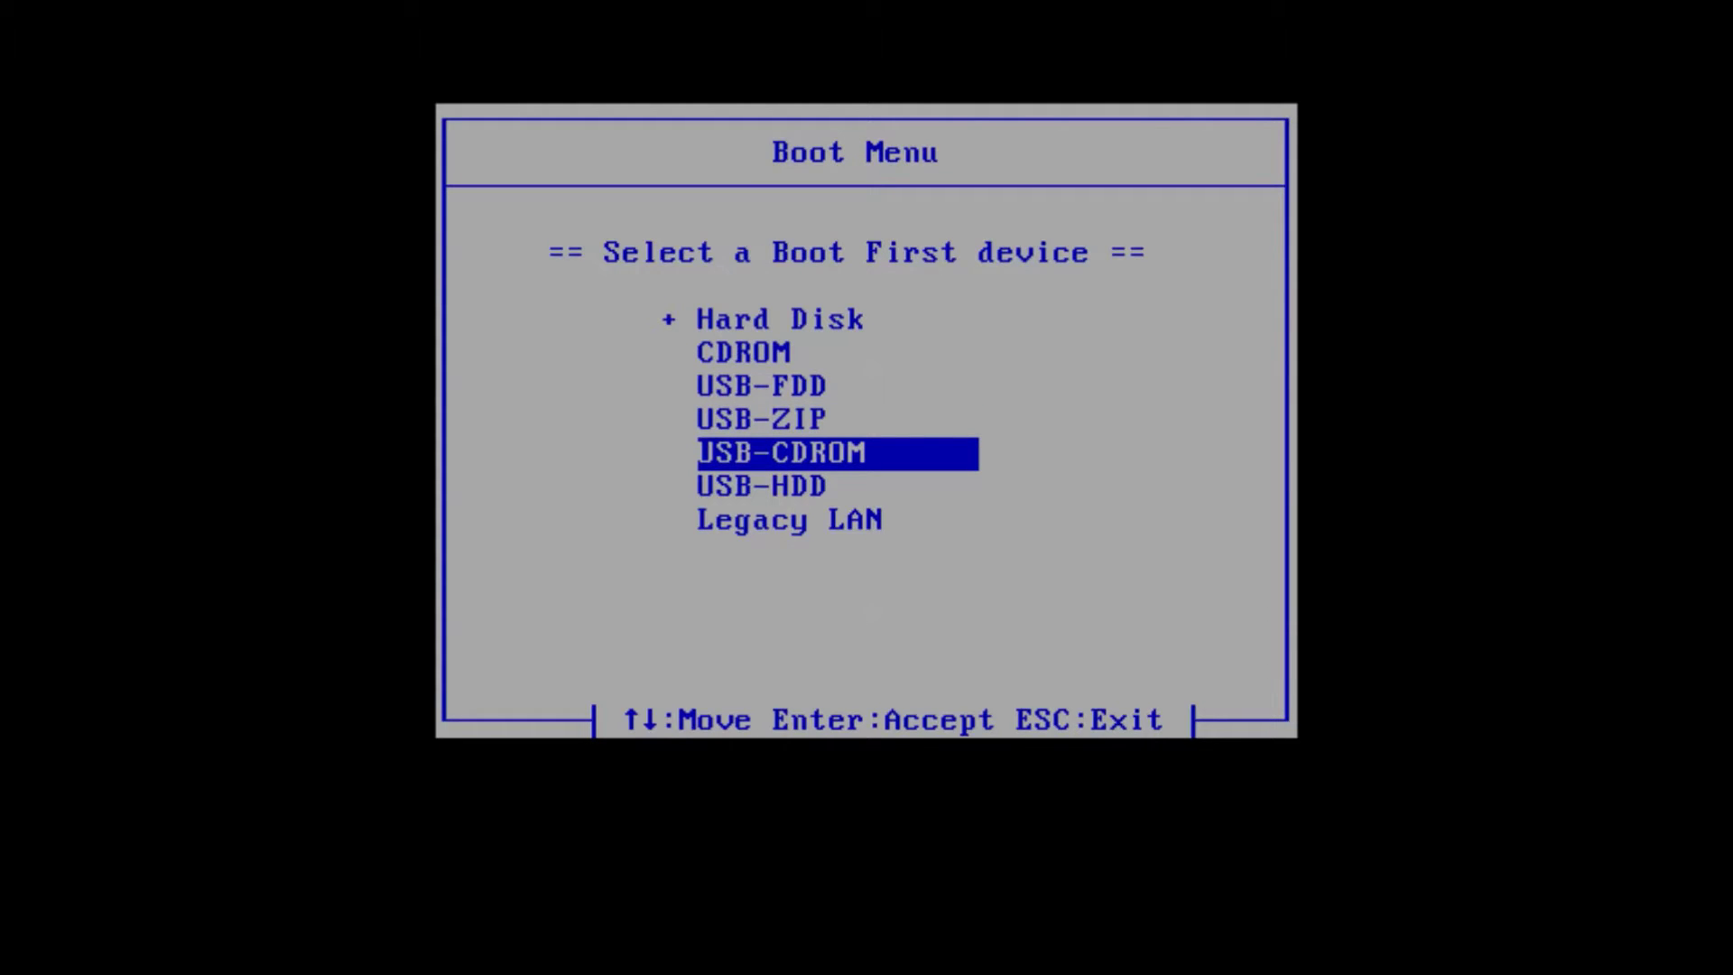
{"action": "key", "text": "Up"}
{"action": "key", "text": "Up"}
{"action": "key", "text": "Up"}
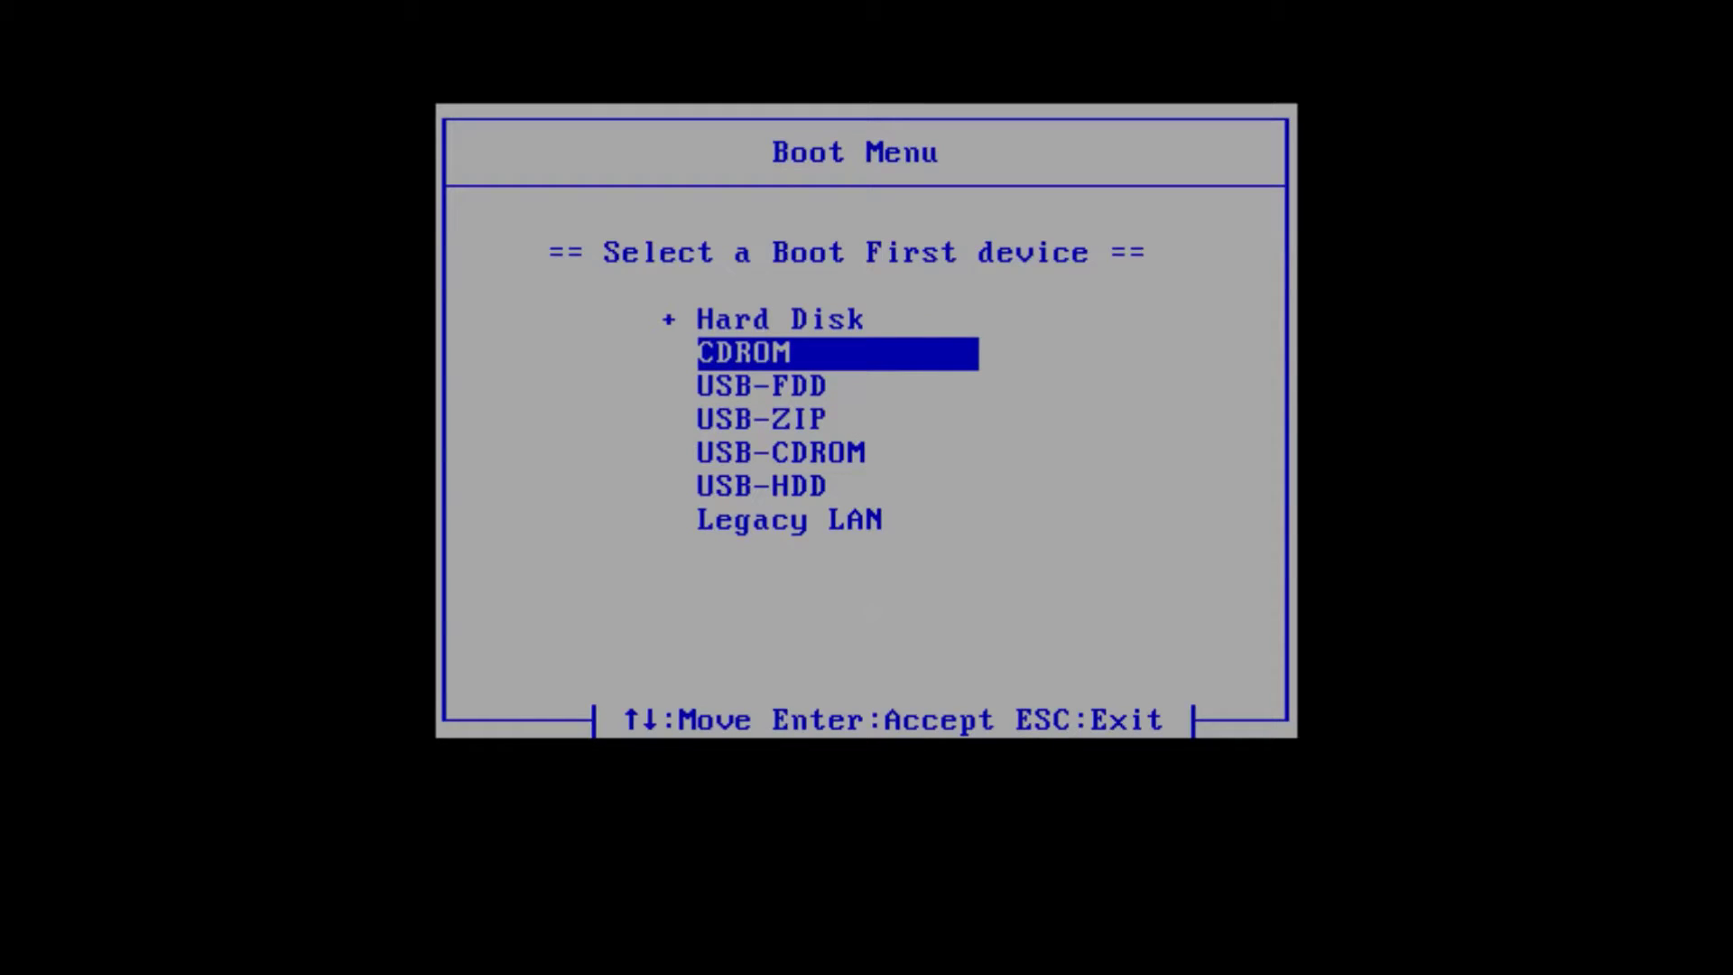
{"action": "key", "text": "Return"}
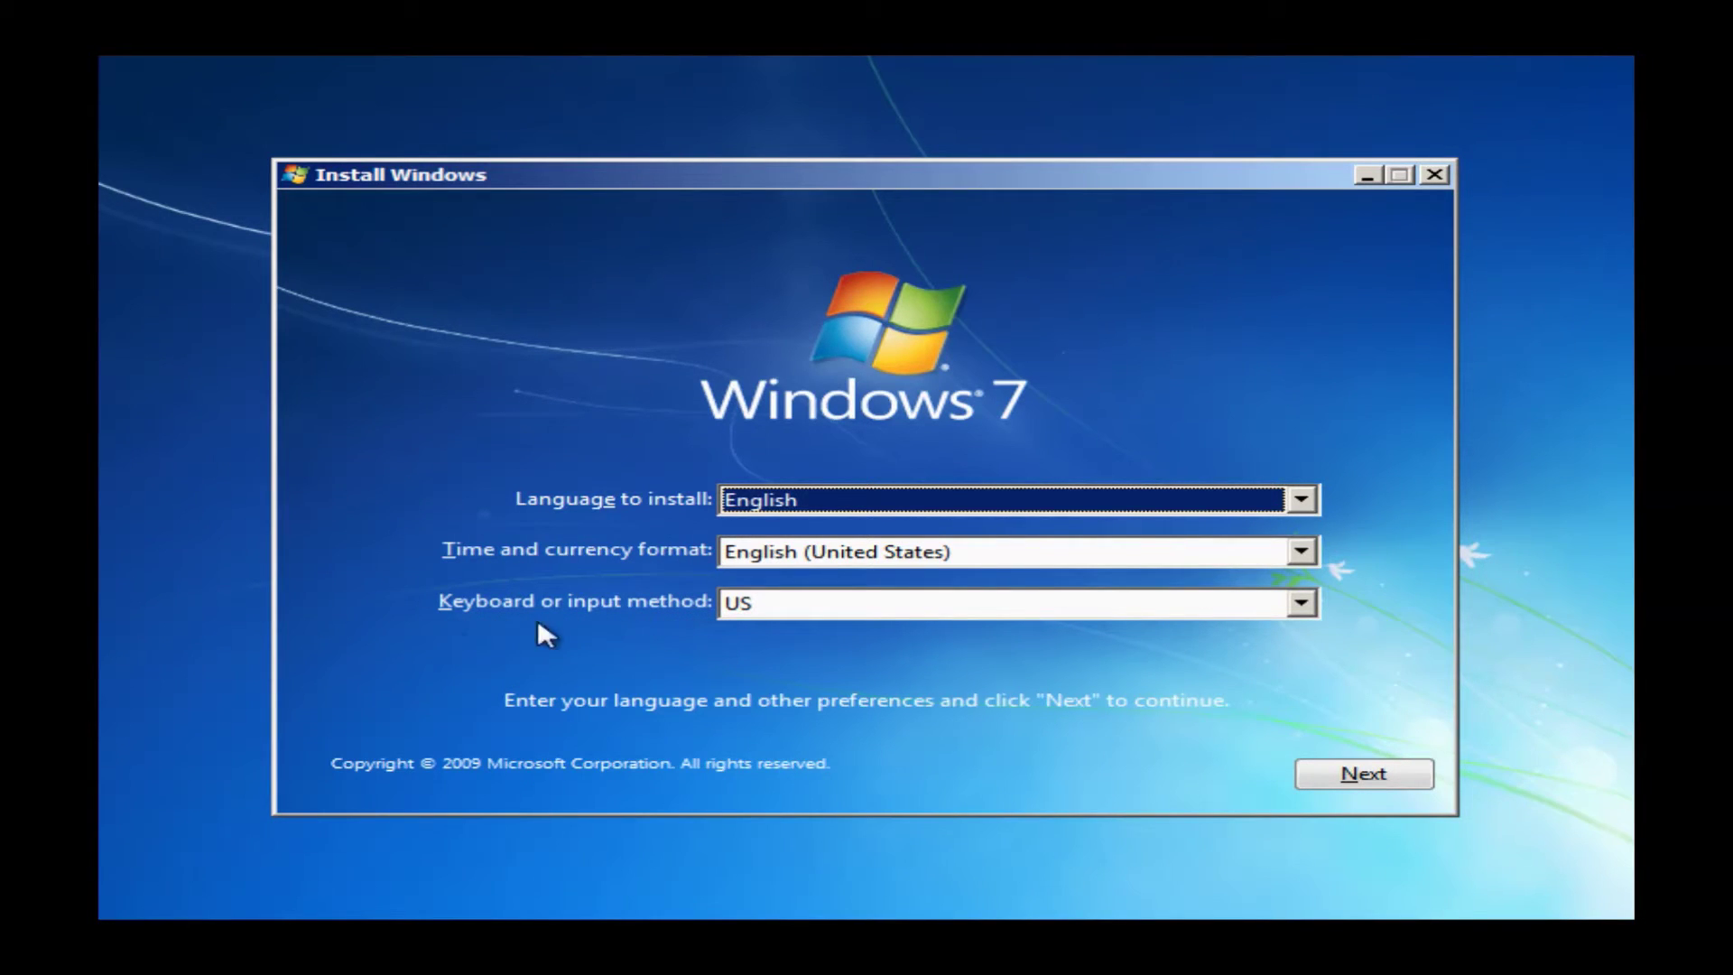
Keep English (United States) language and US keyboard, then start the Windows 7 installation
{"action": "left_click", "coordinate": [1363, 775]}
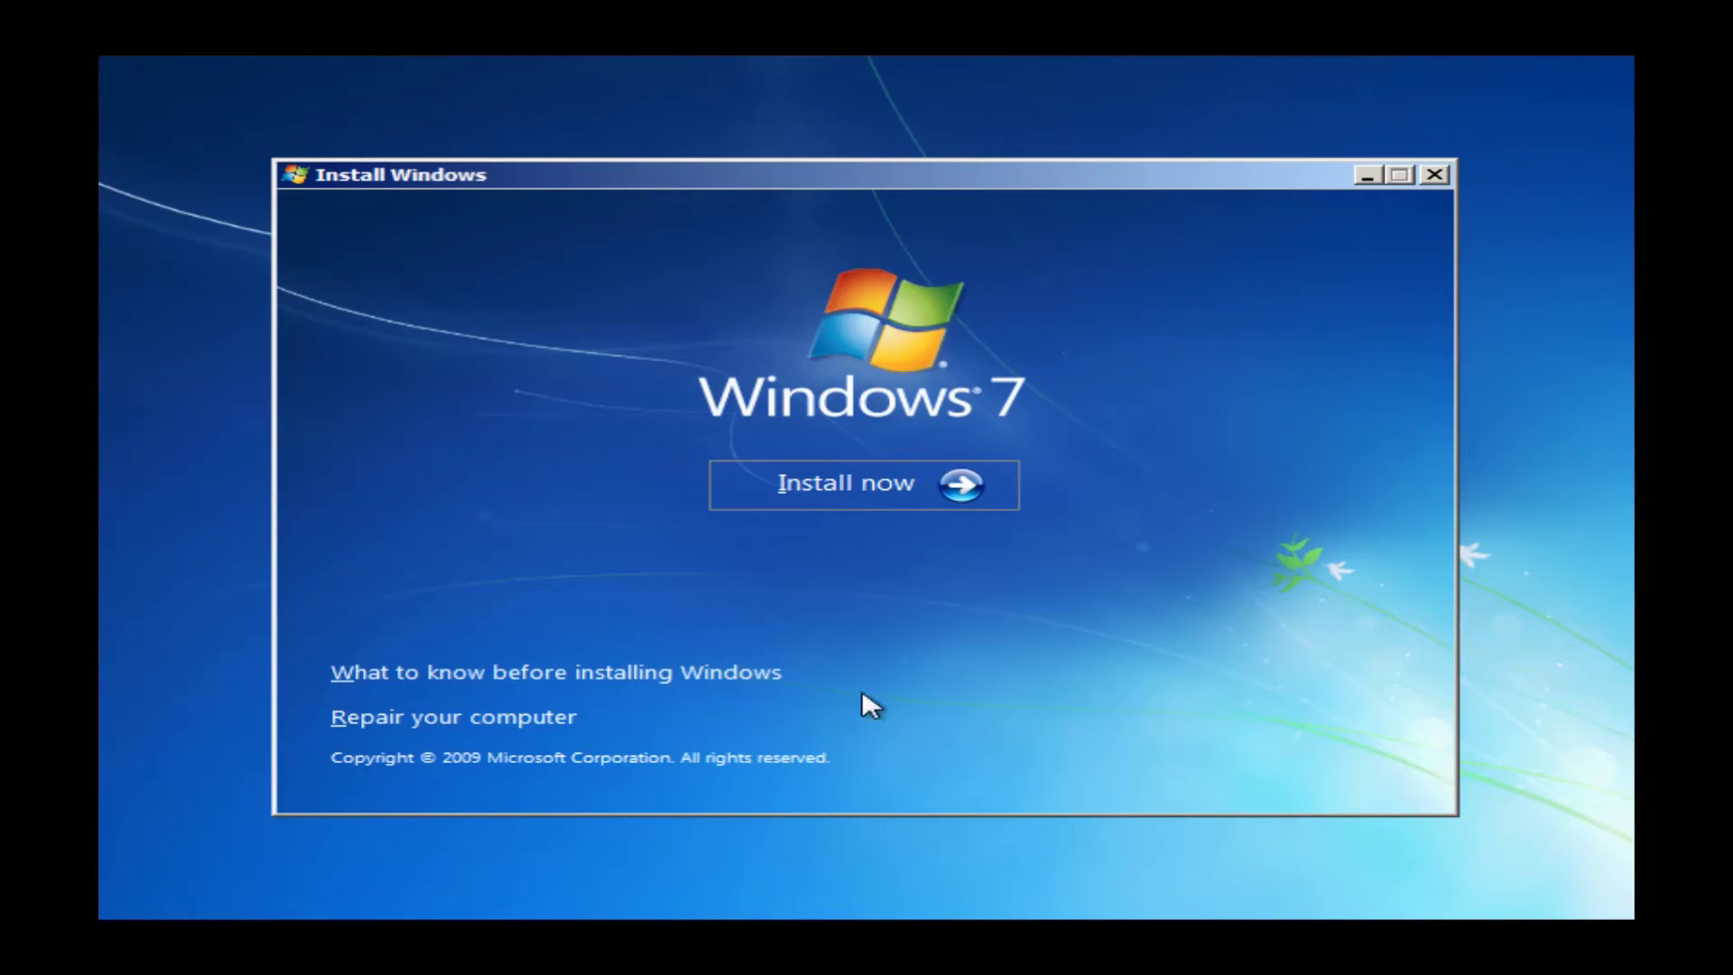
{"action": "left_click", "coordinate": [840, 498]}
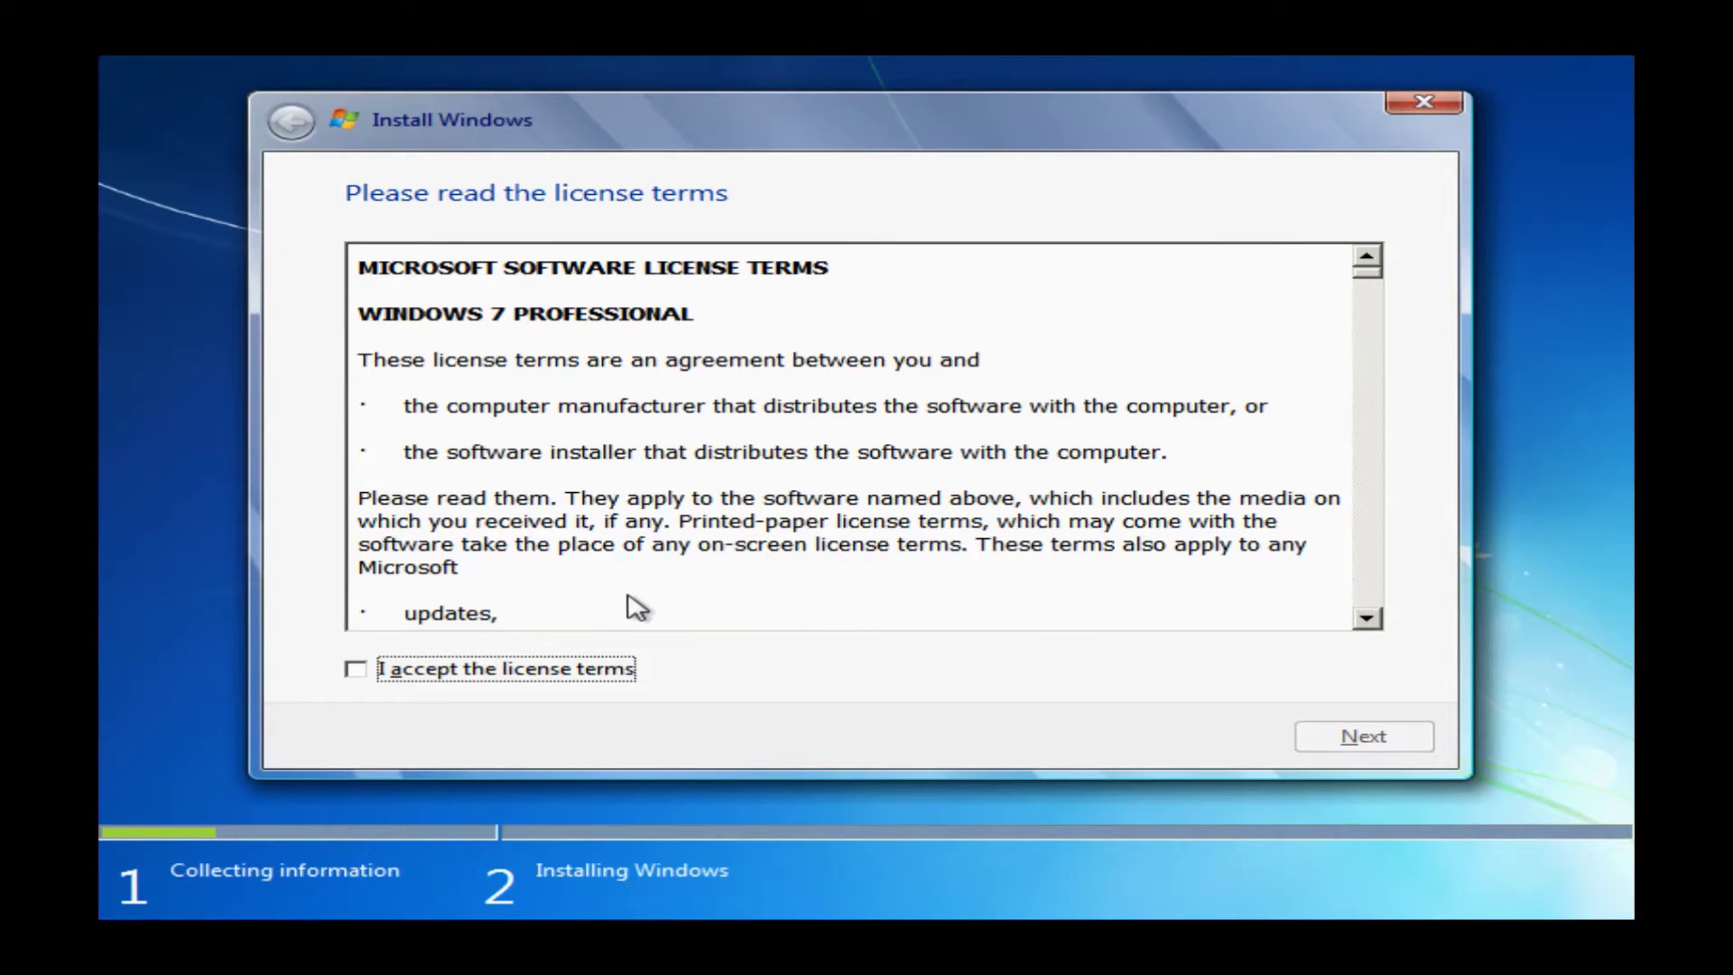
Accept the Windows 7 license terms and choose a Custom (advanced) installation
{"action": "left_click", "coordinate": [355, 669]}
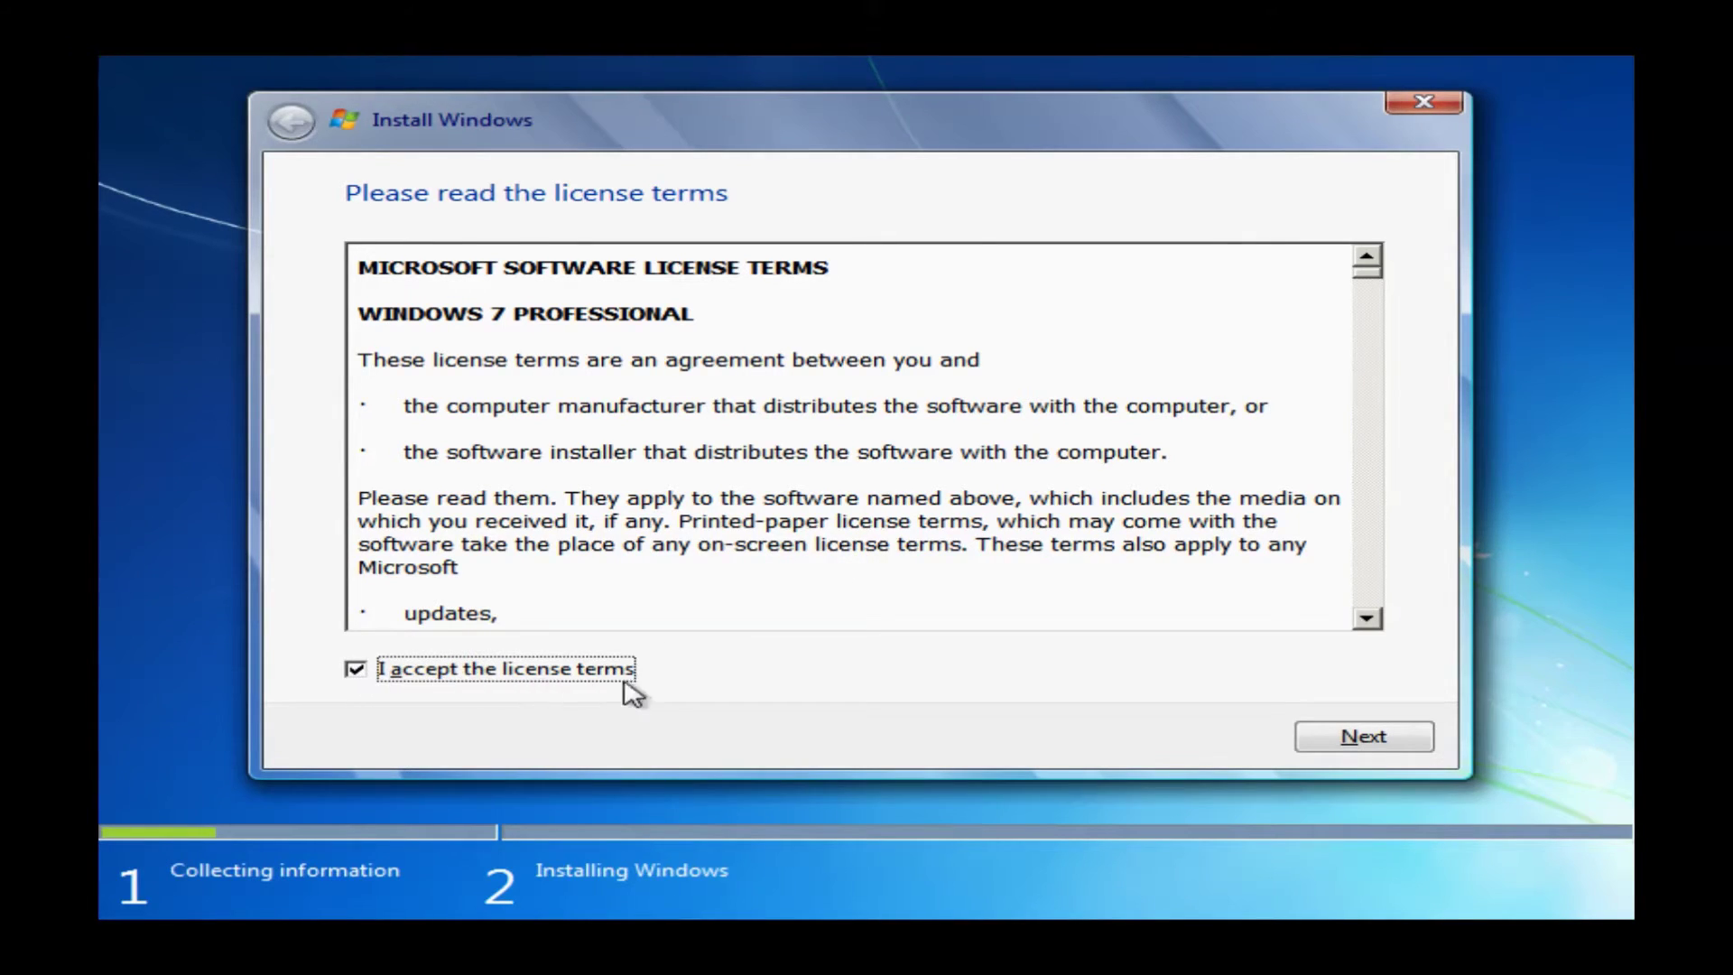
{"action": "left_click", "coordinate": [1364, 742]}
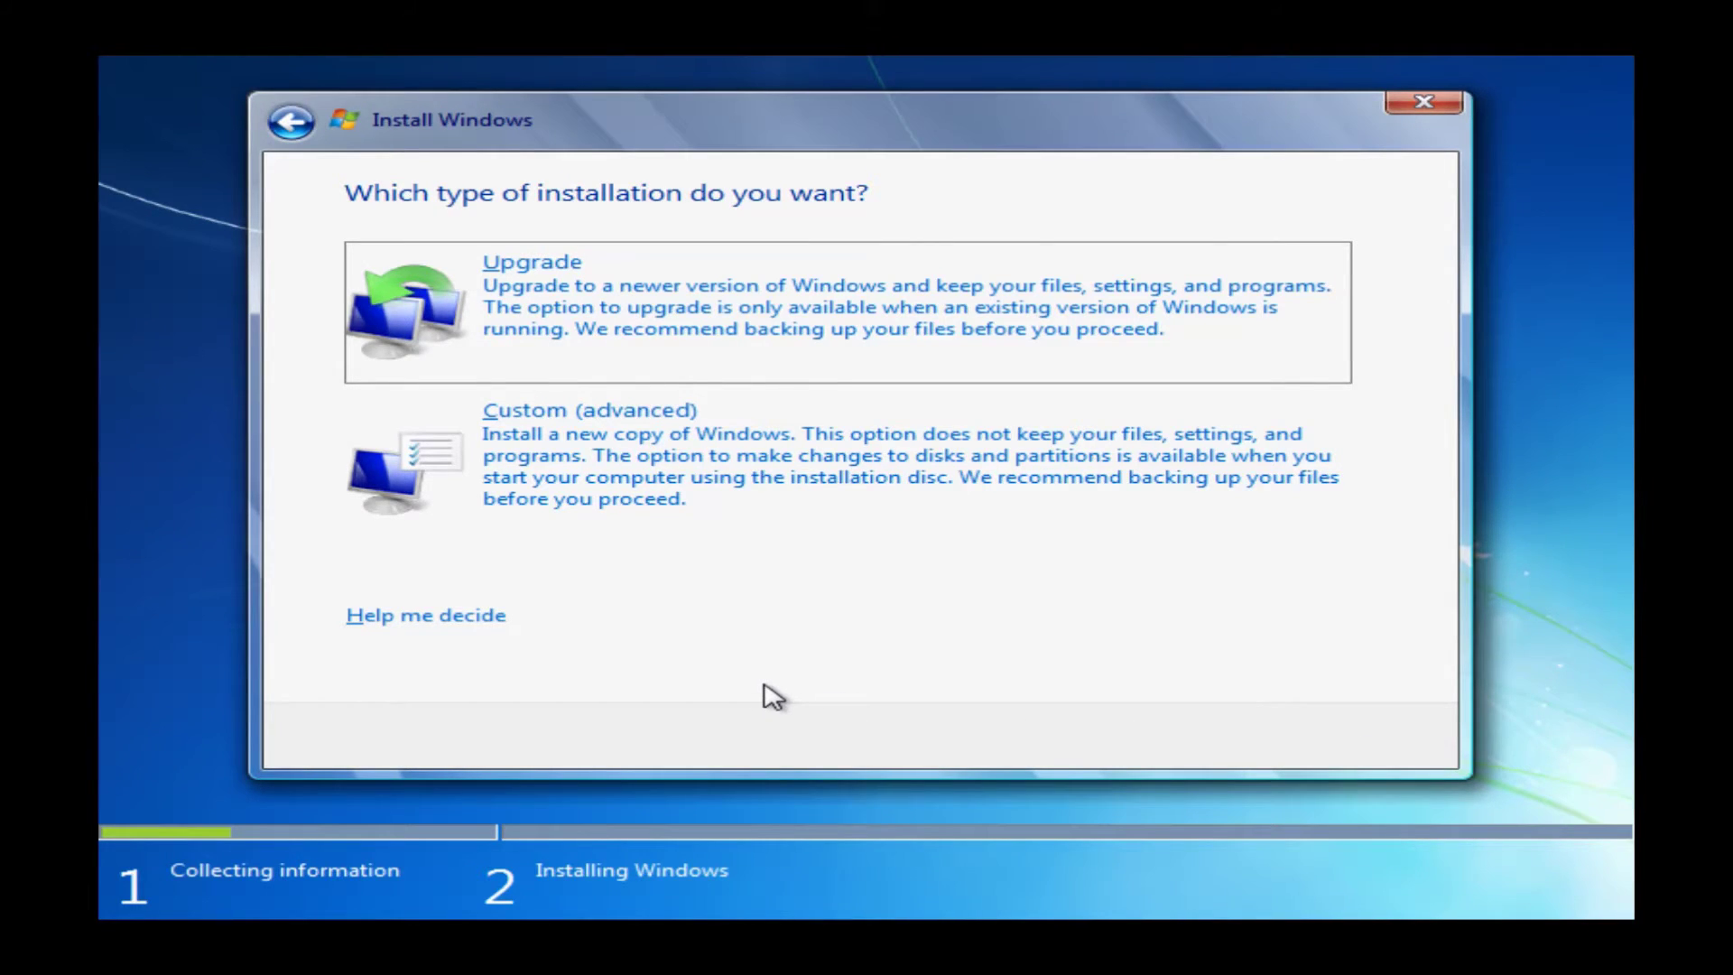
{"action": "left_click", "coordinate": [763, 477]}
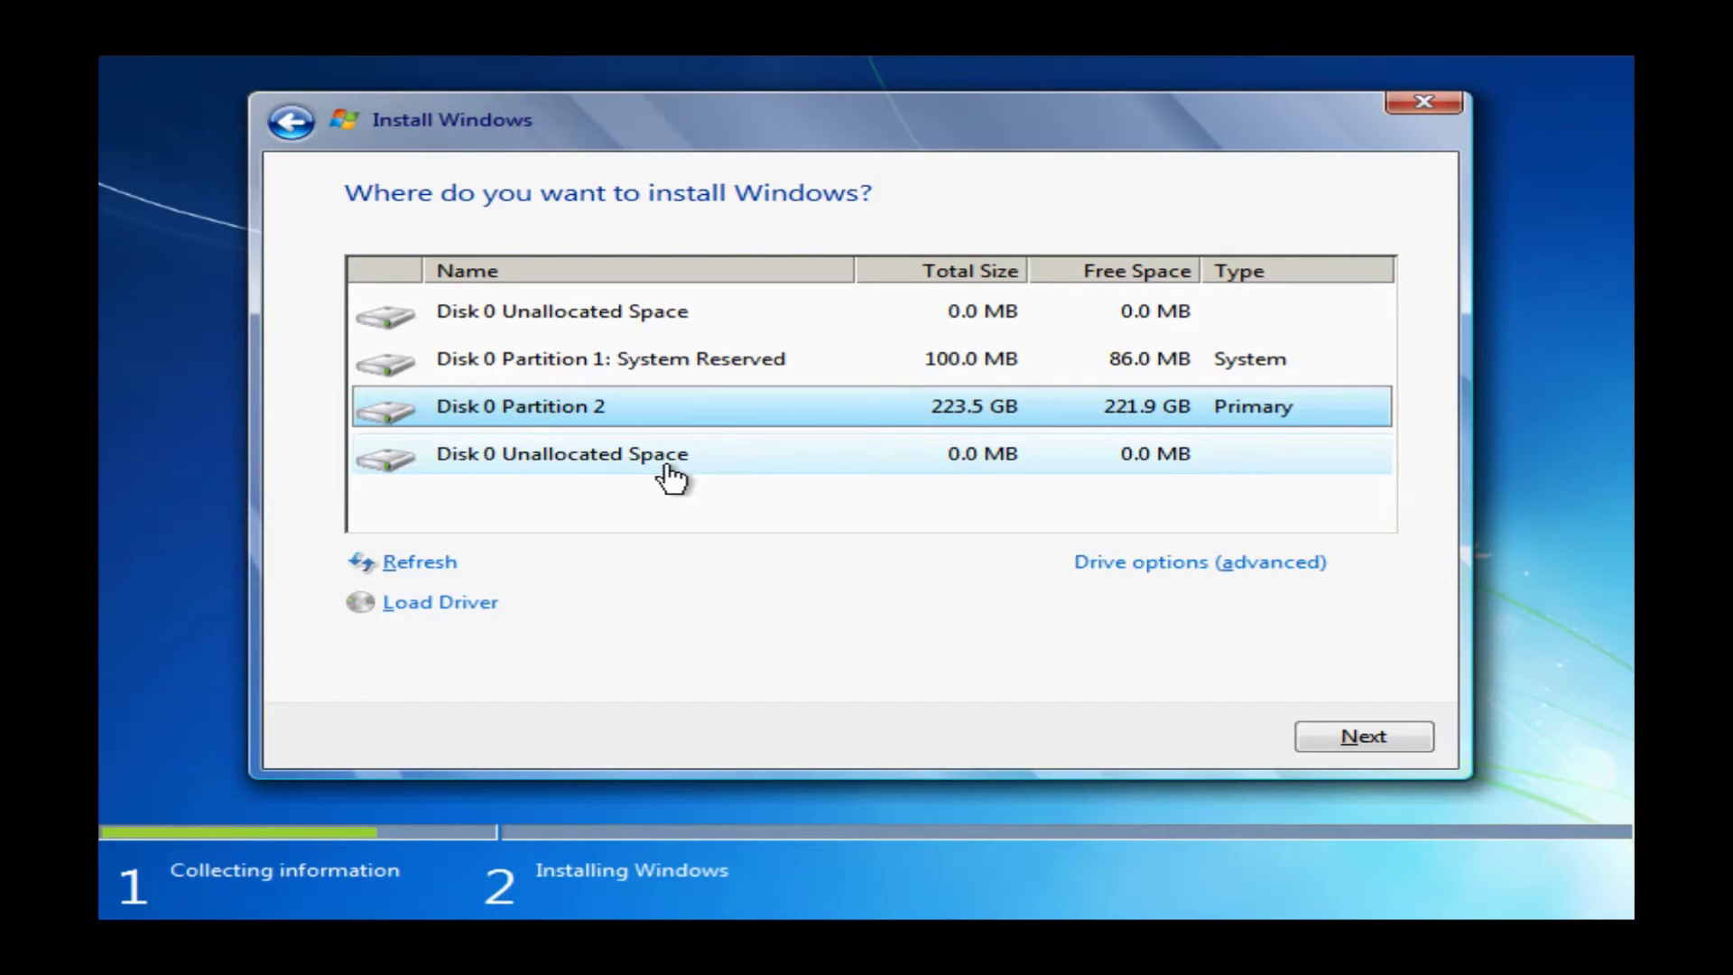
Delete the 100 MB System Reserved partition from Disk 0
{"action": "left_click", "coordinate": [668, 478]}
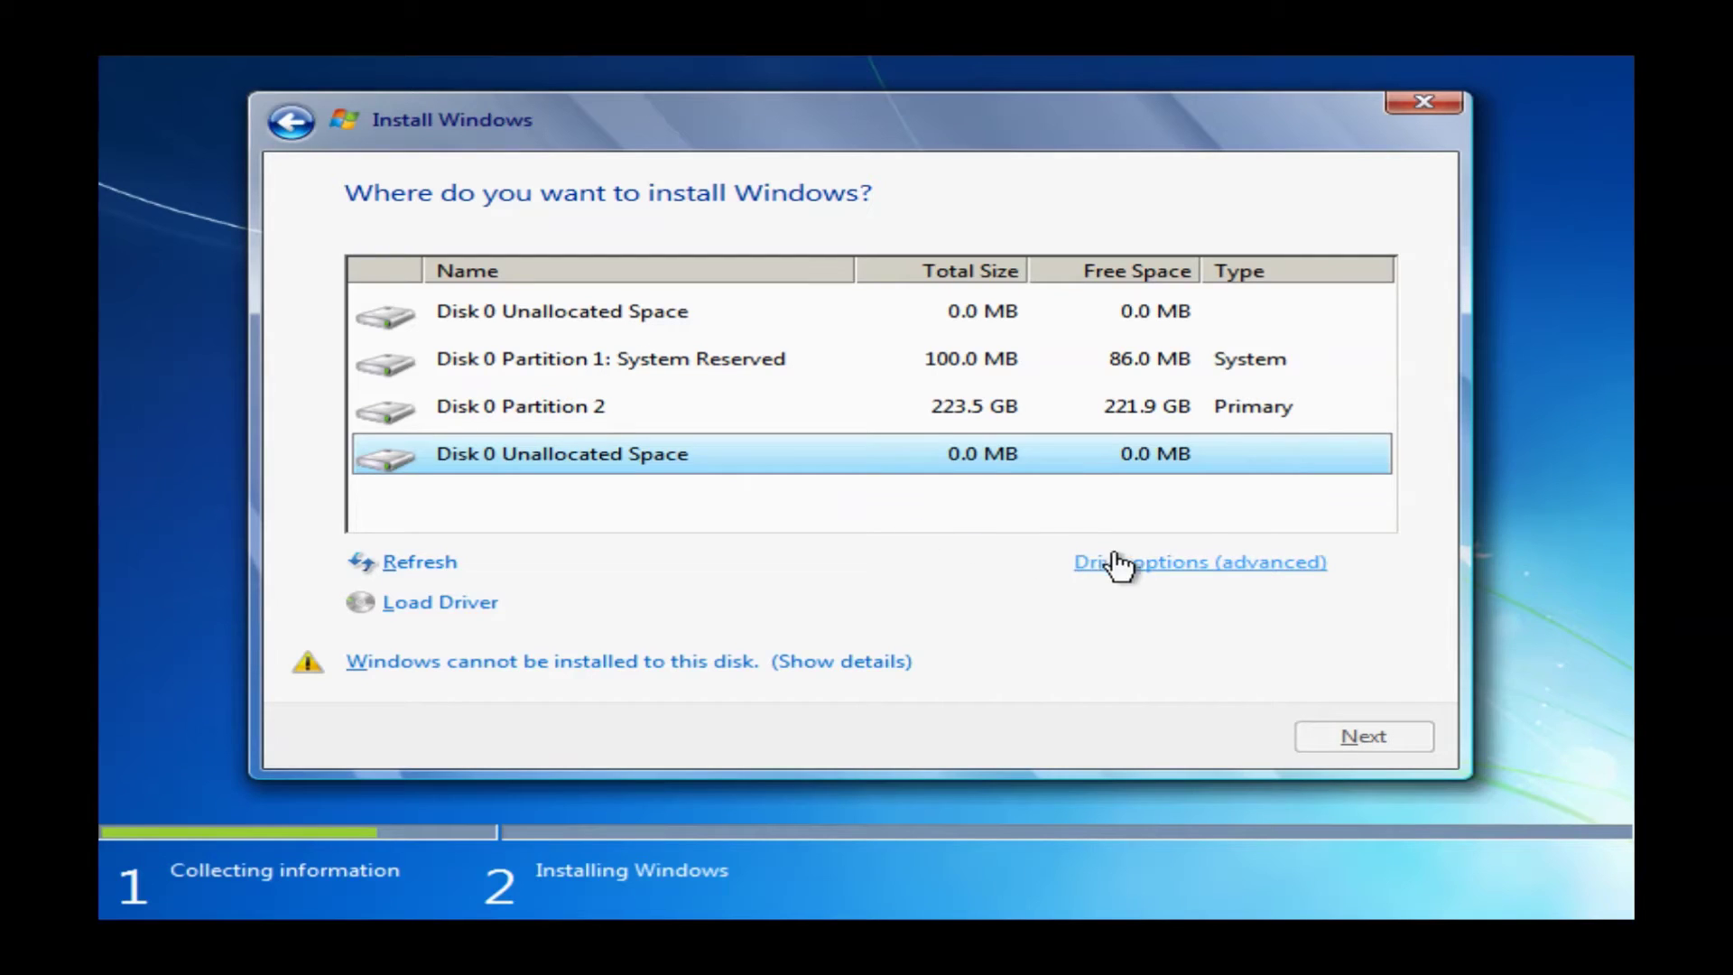
{"action": "left_click", "coordinate": [1144, 570]}
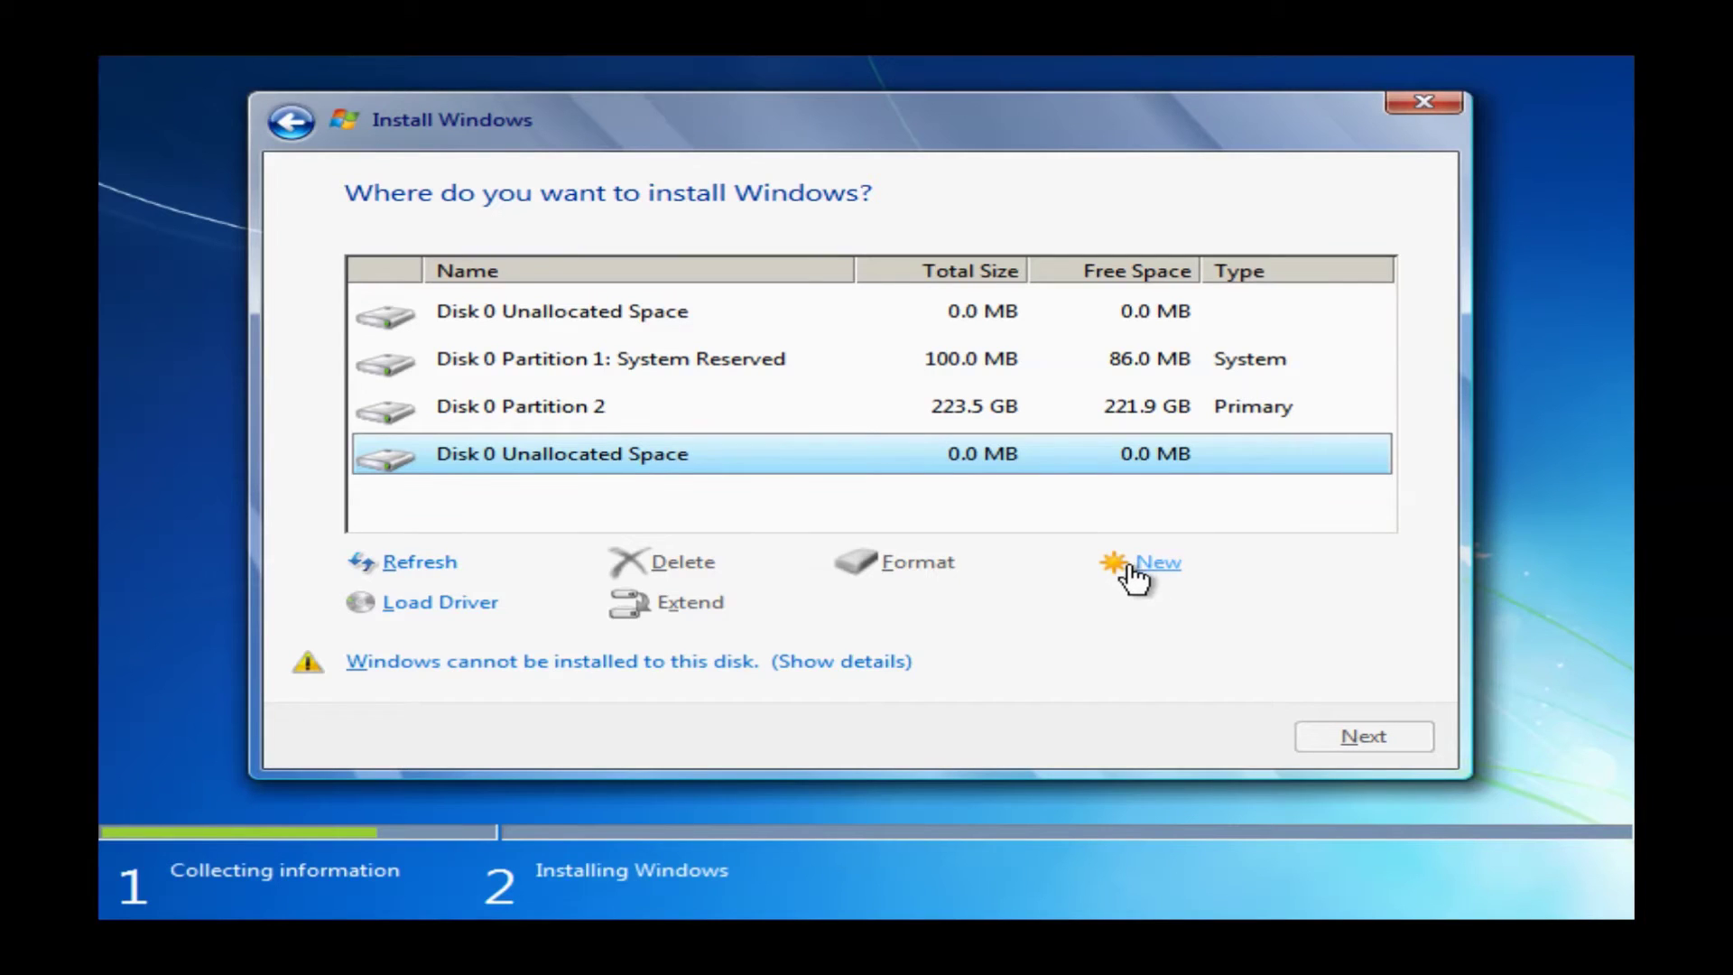
{"action": "left_click", "coordinate": [974, 318]}
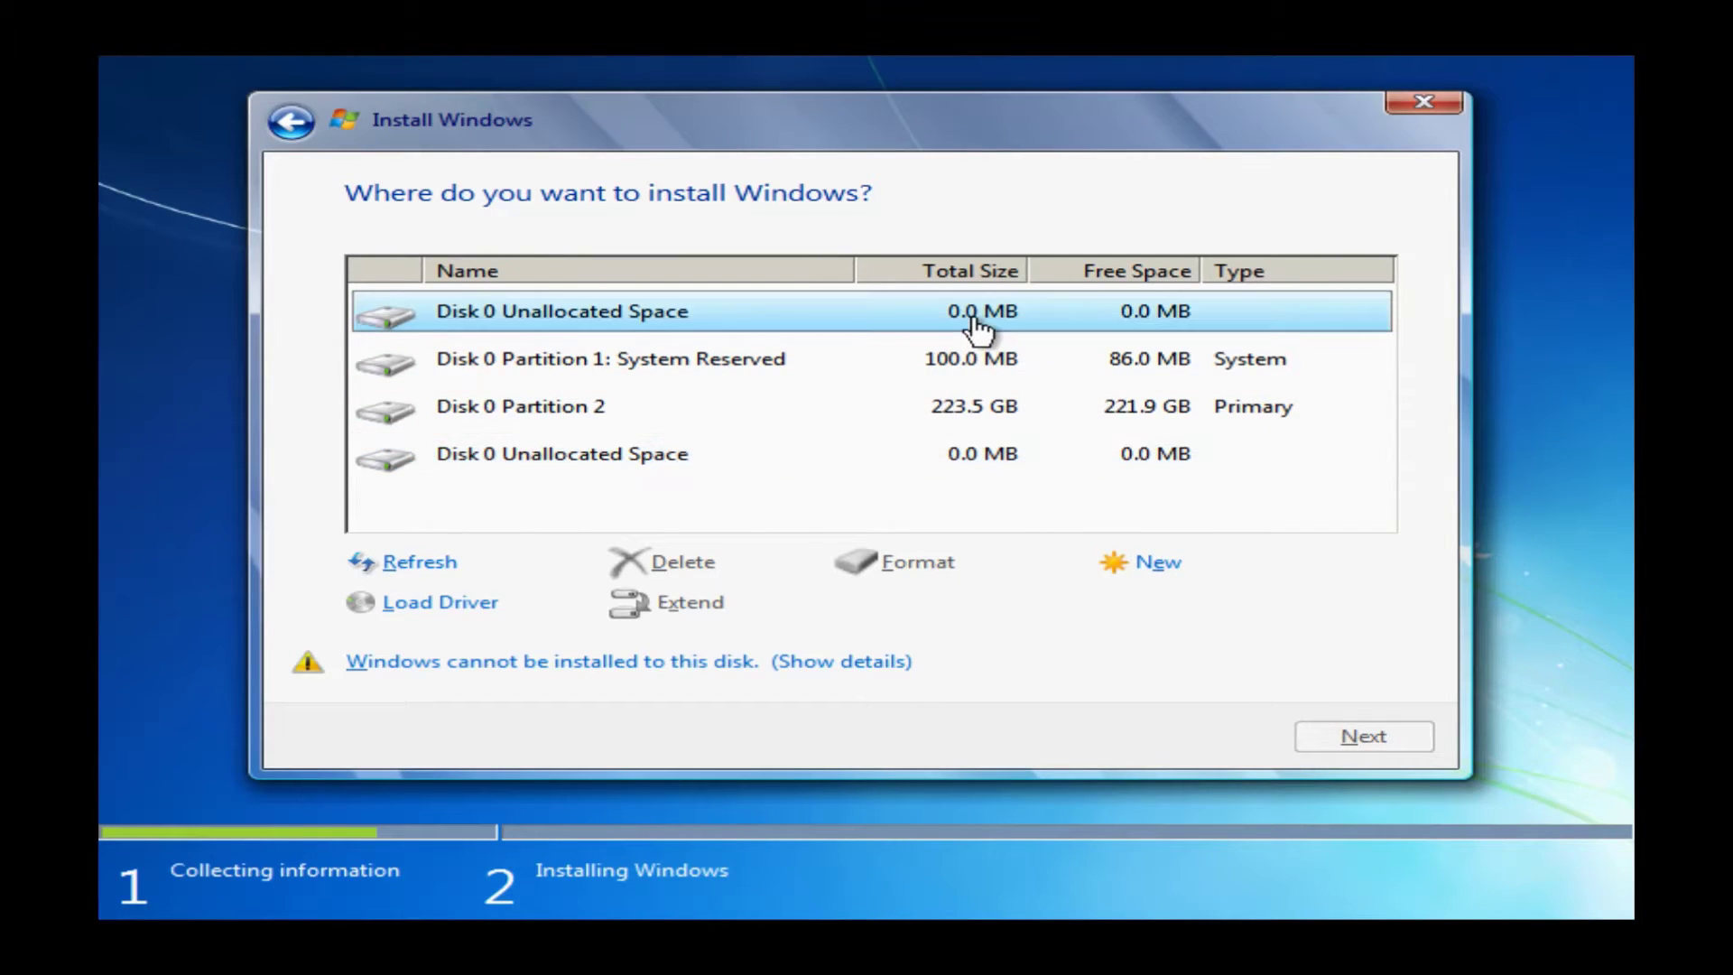
{"action": "left_click", "coordinate": [954, 377]}
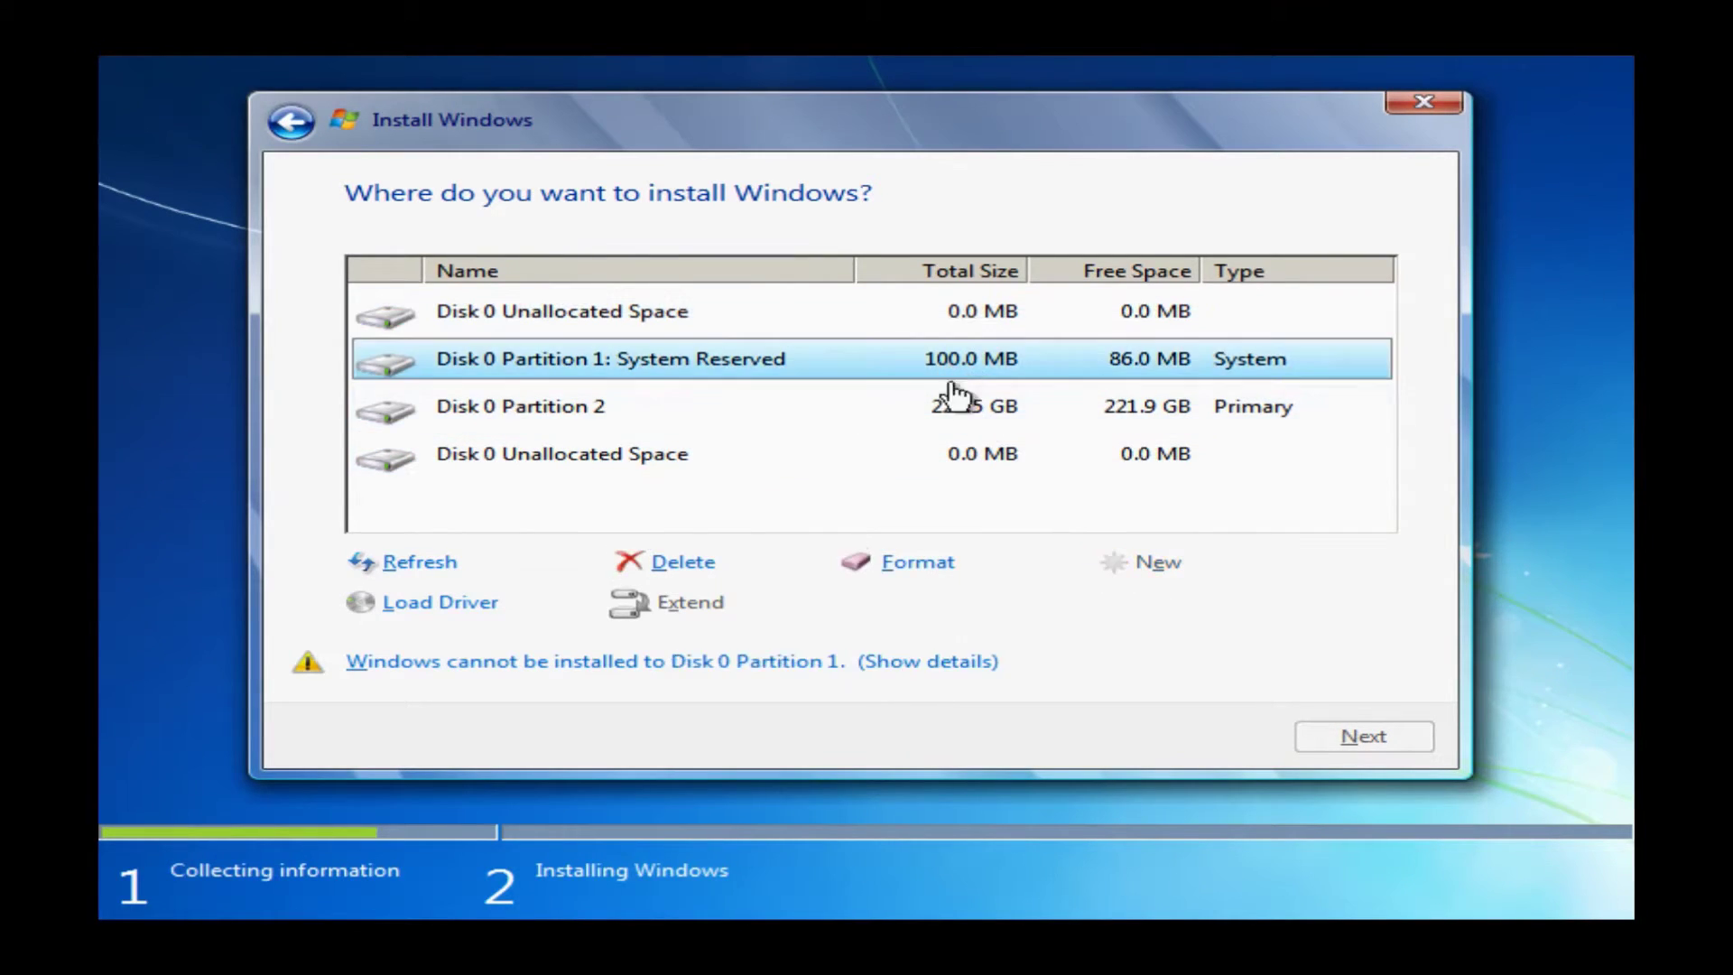
{"action": "left_click", "coordinate": [679, 566]}
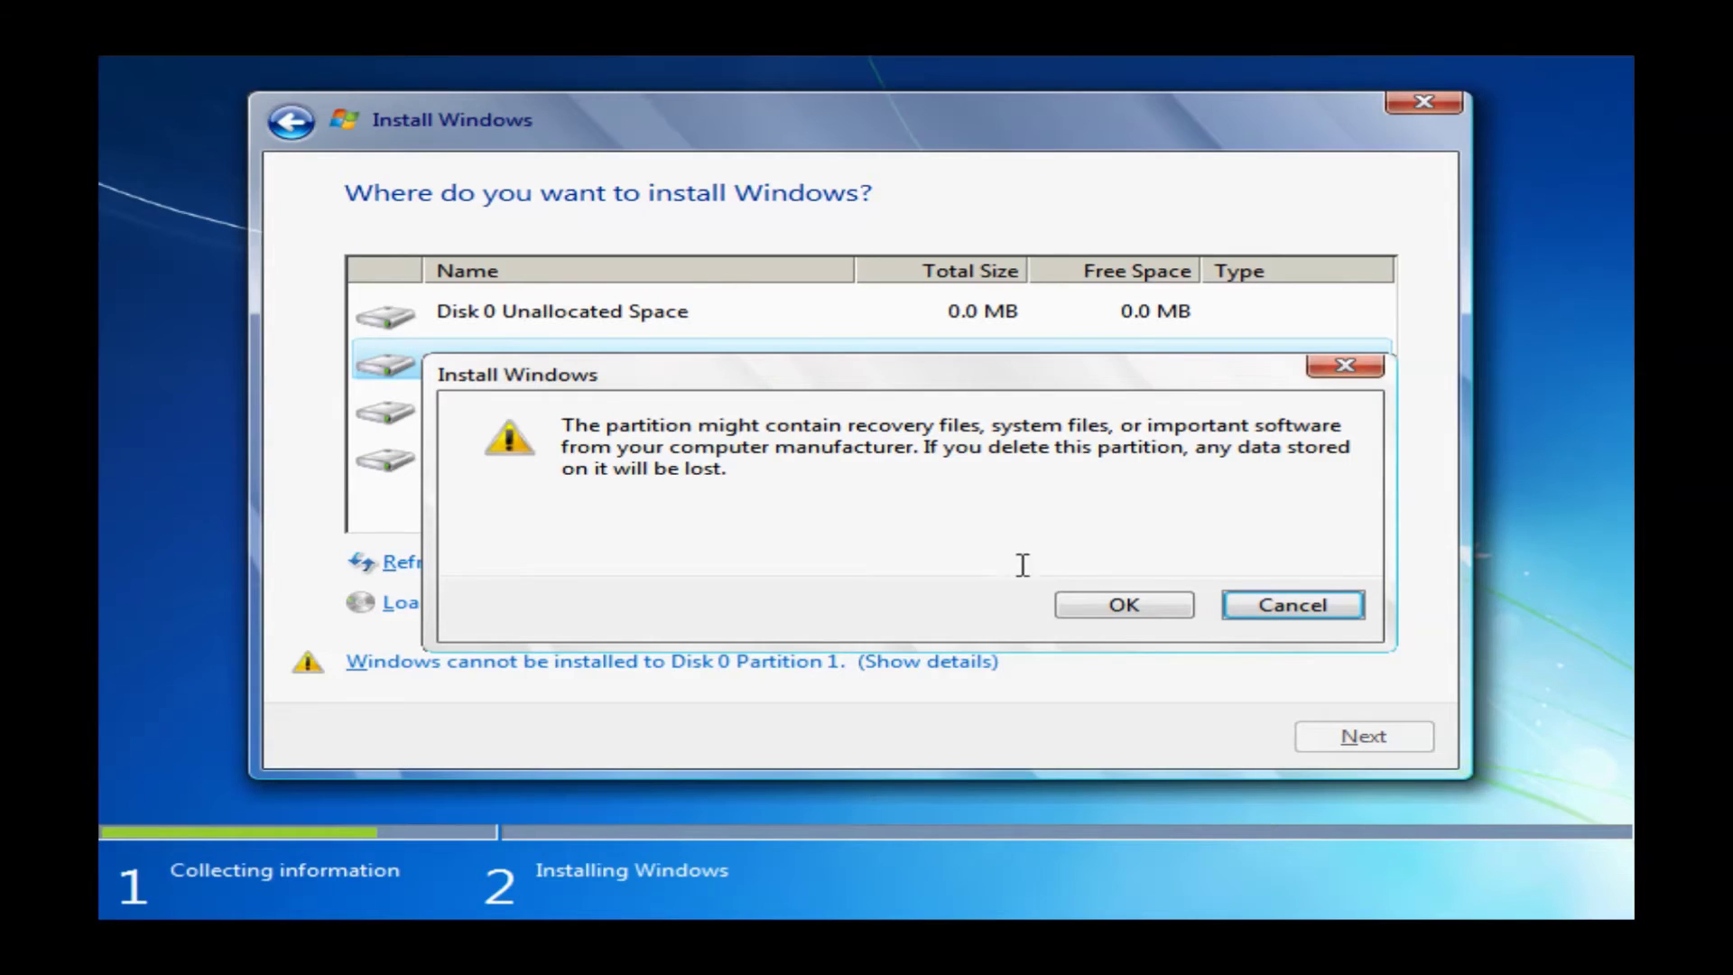
{"action": "left_click", "coordinate": [1115, 608]}
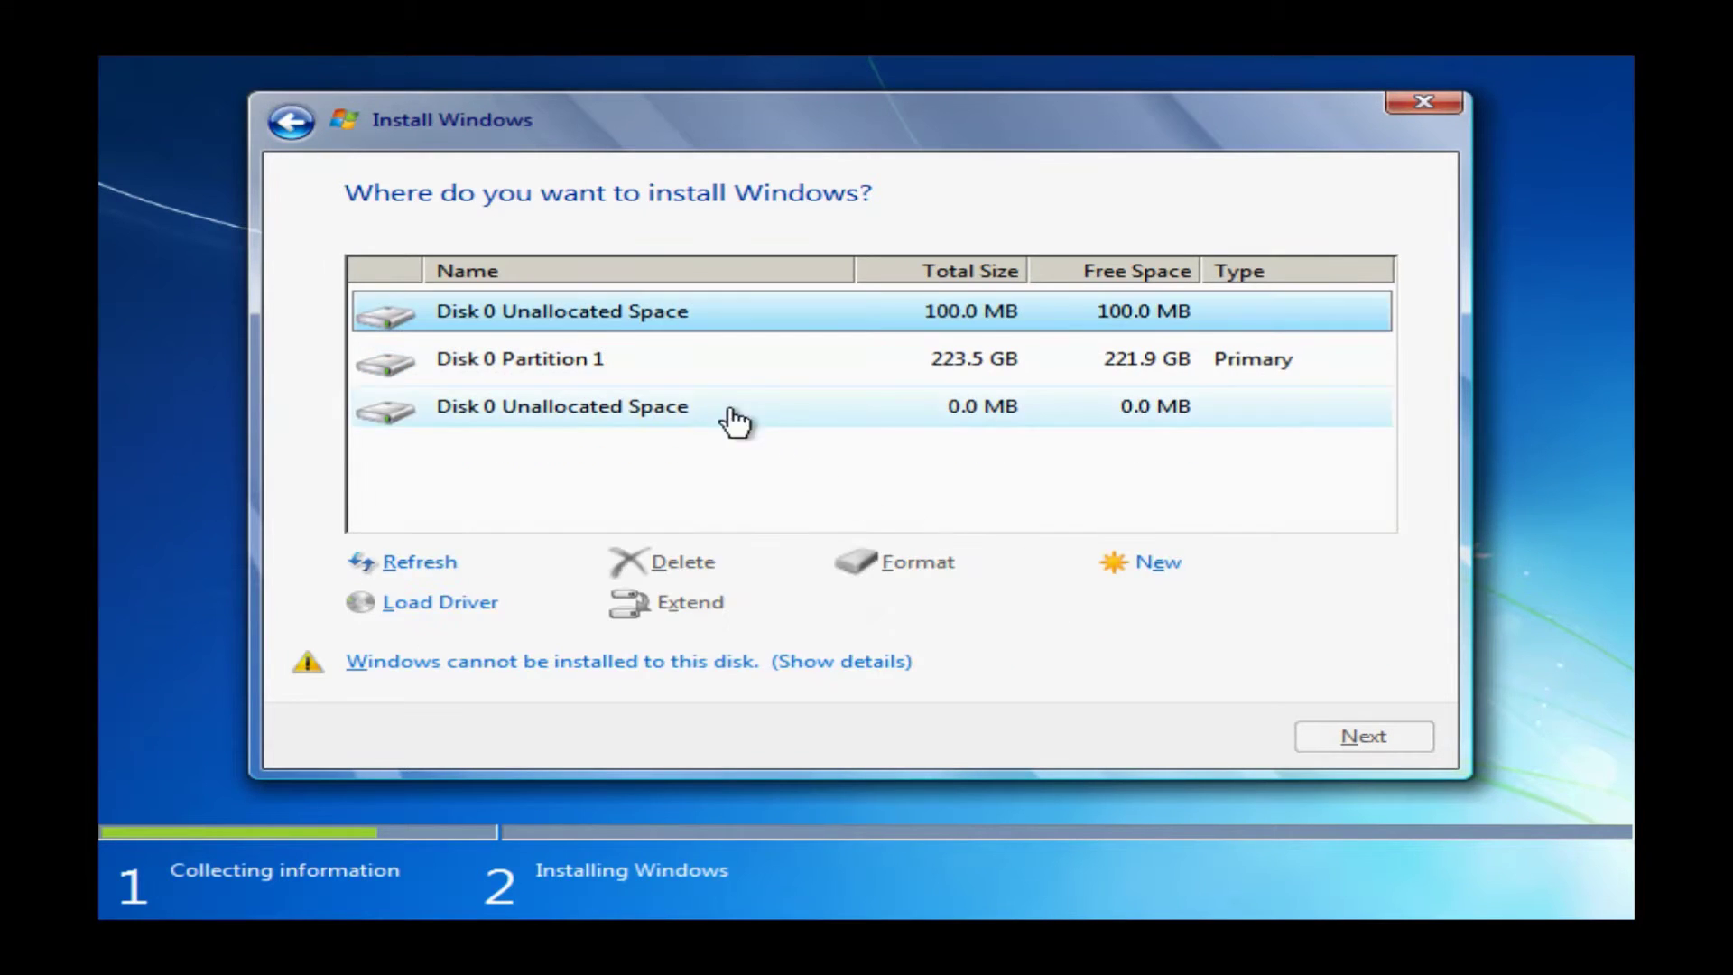
Delete the 223.5 GB partition and install Windows onto the 223.6 GB unallocated space
{"action": "left_click", "coordinate": [690, 386]}
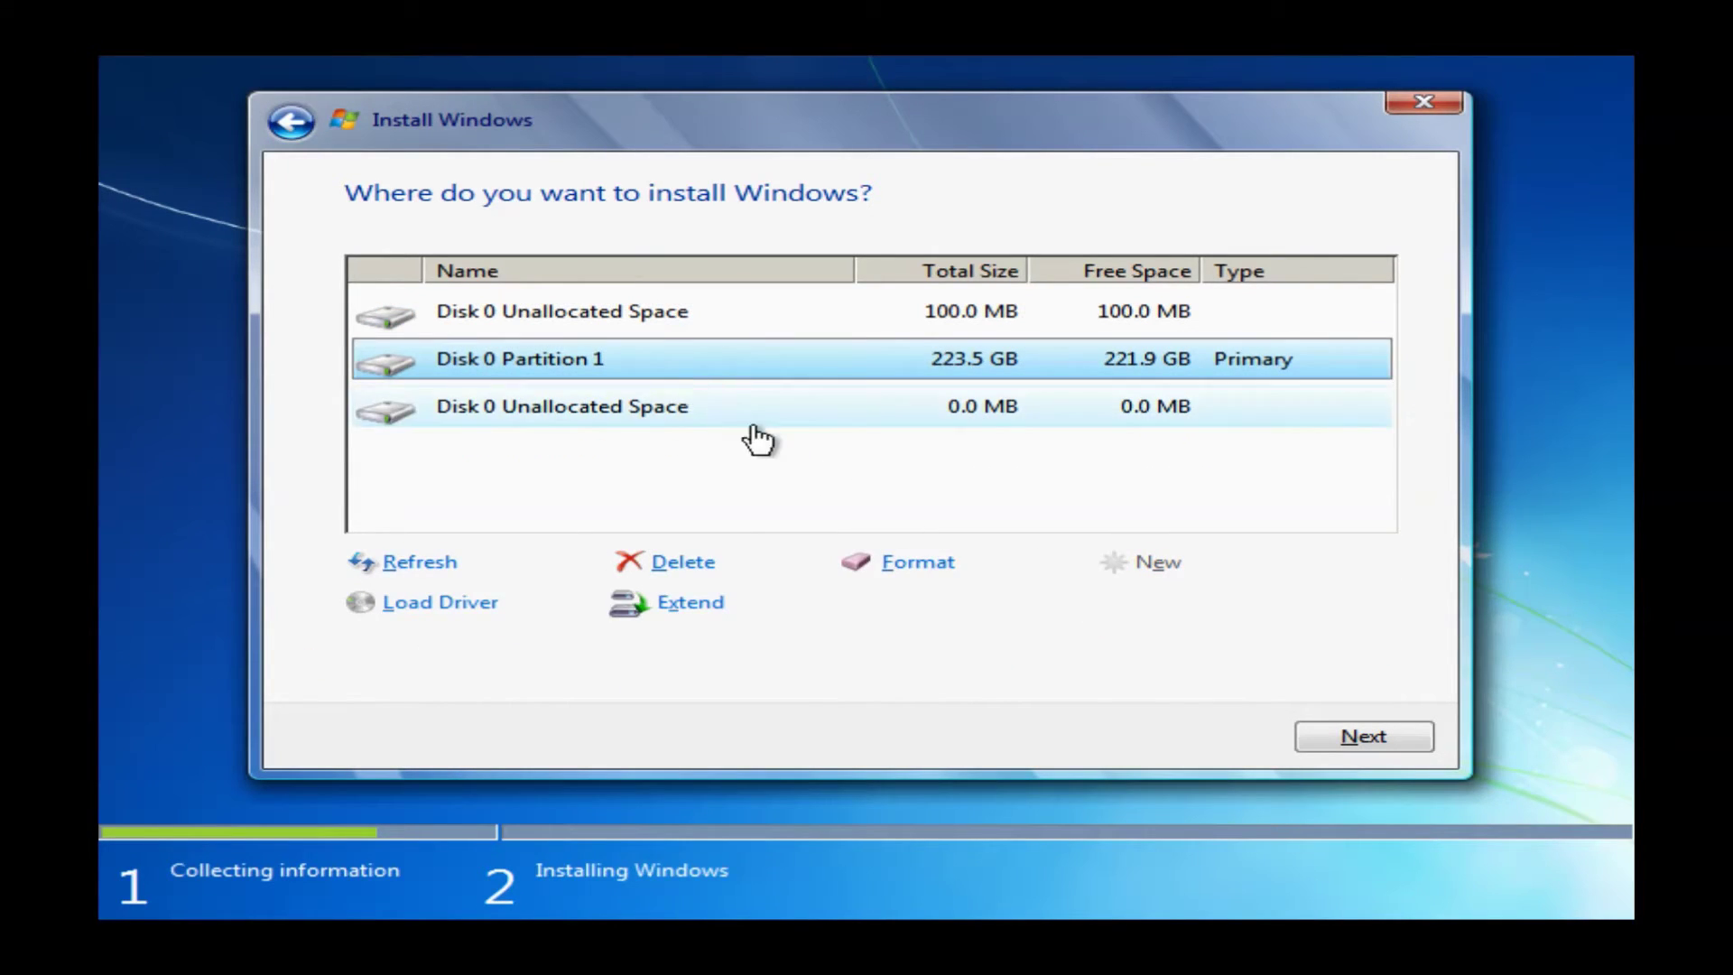
{"action": "left_click", "coordinate": [691, 562]}
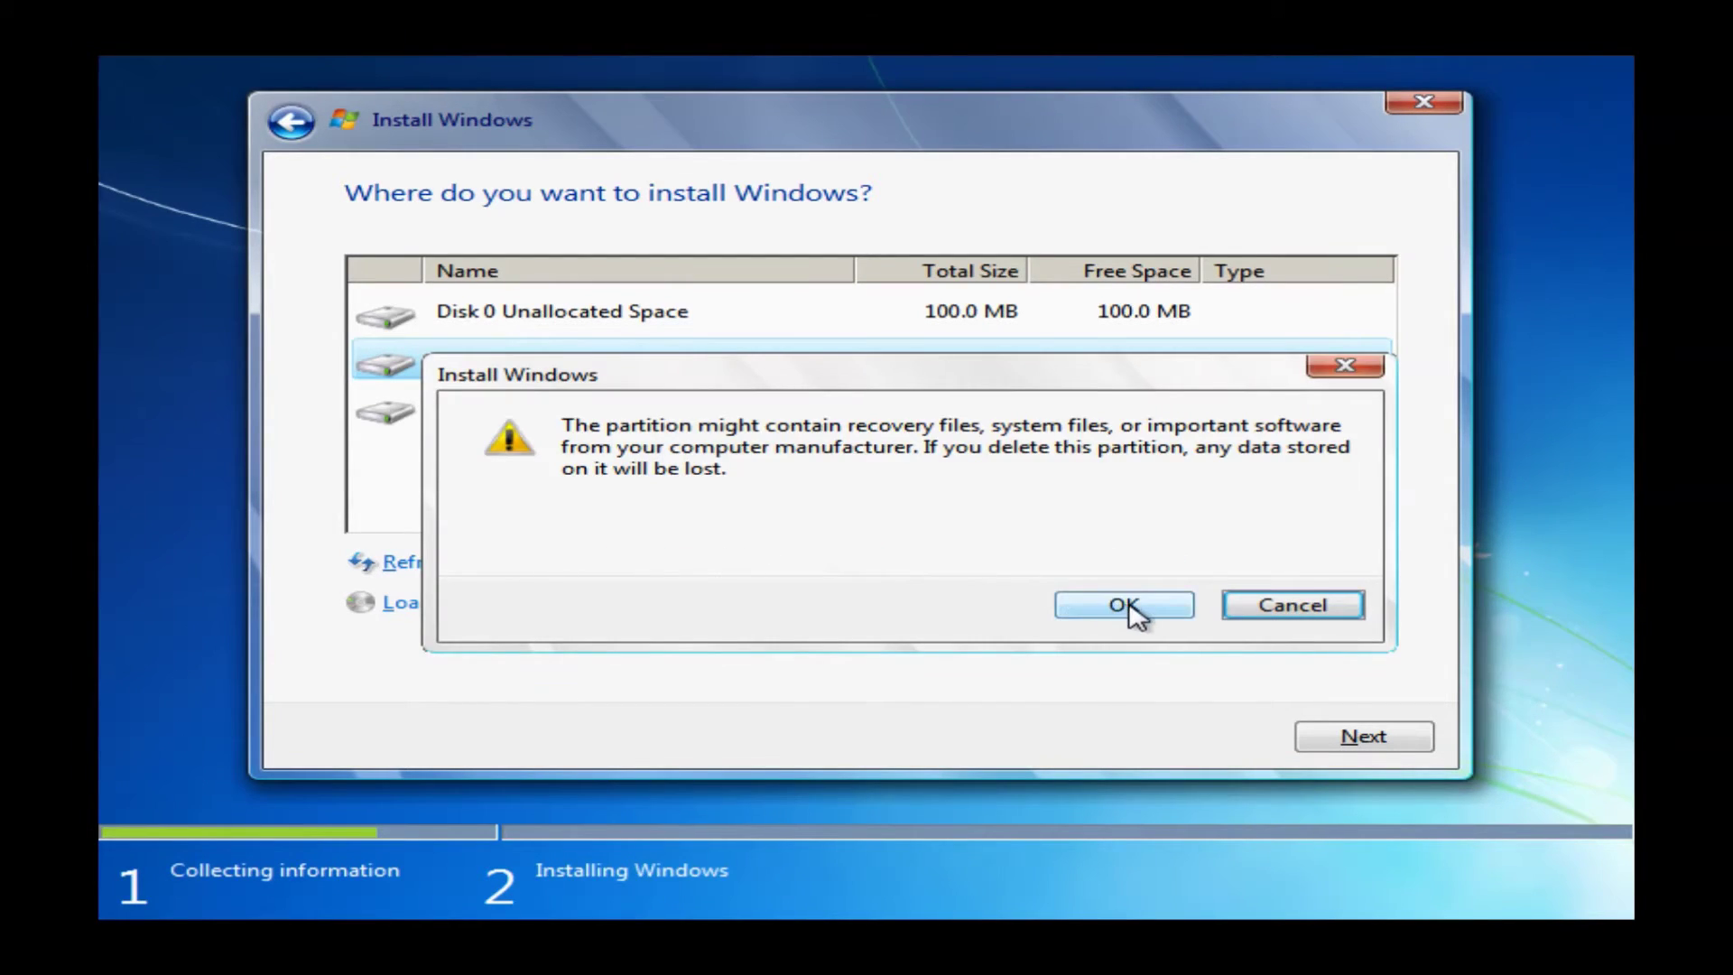
{"action": "left_click", "coordinate": [1127, 603]}
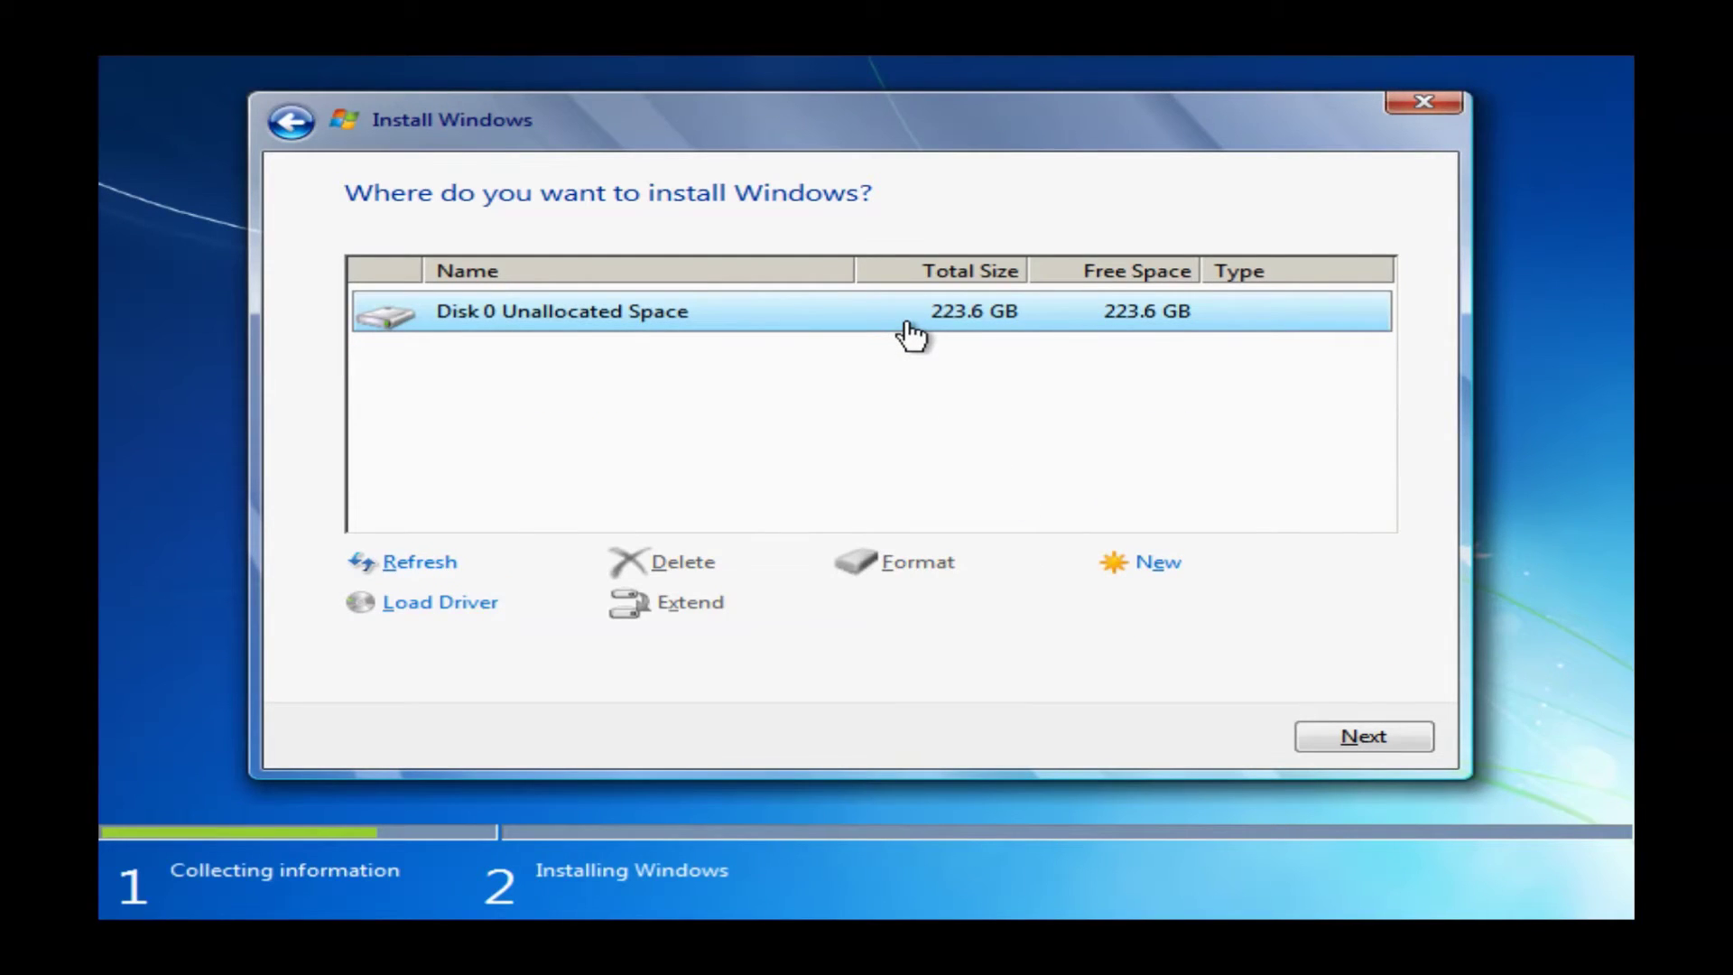
{"action": "left_click", "coordinate": [1390, 740]}
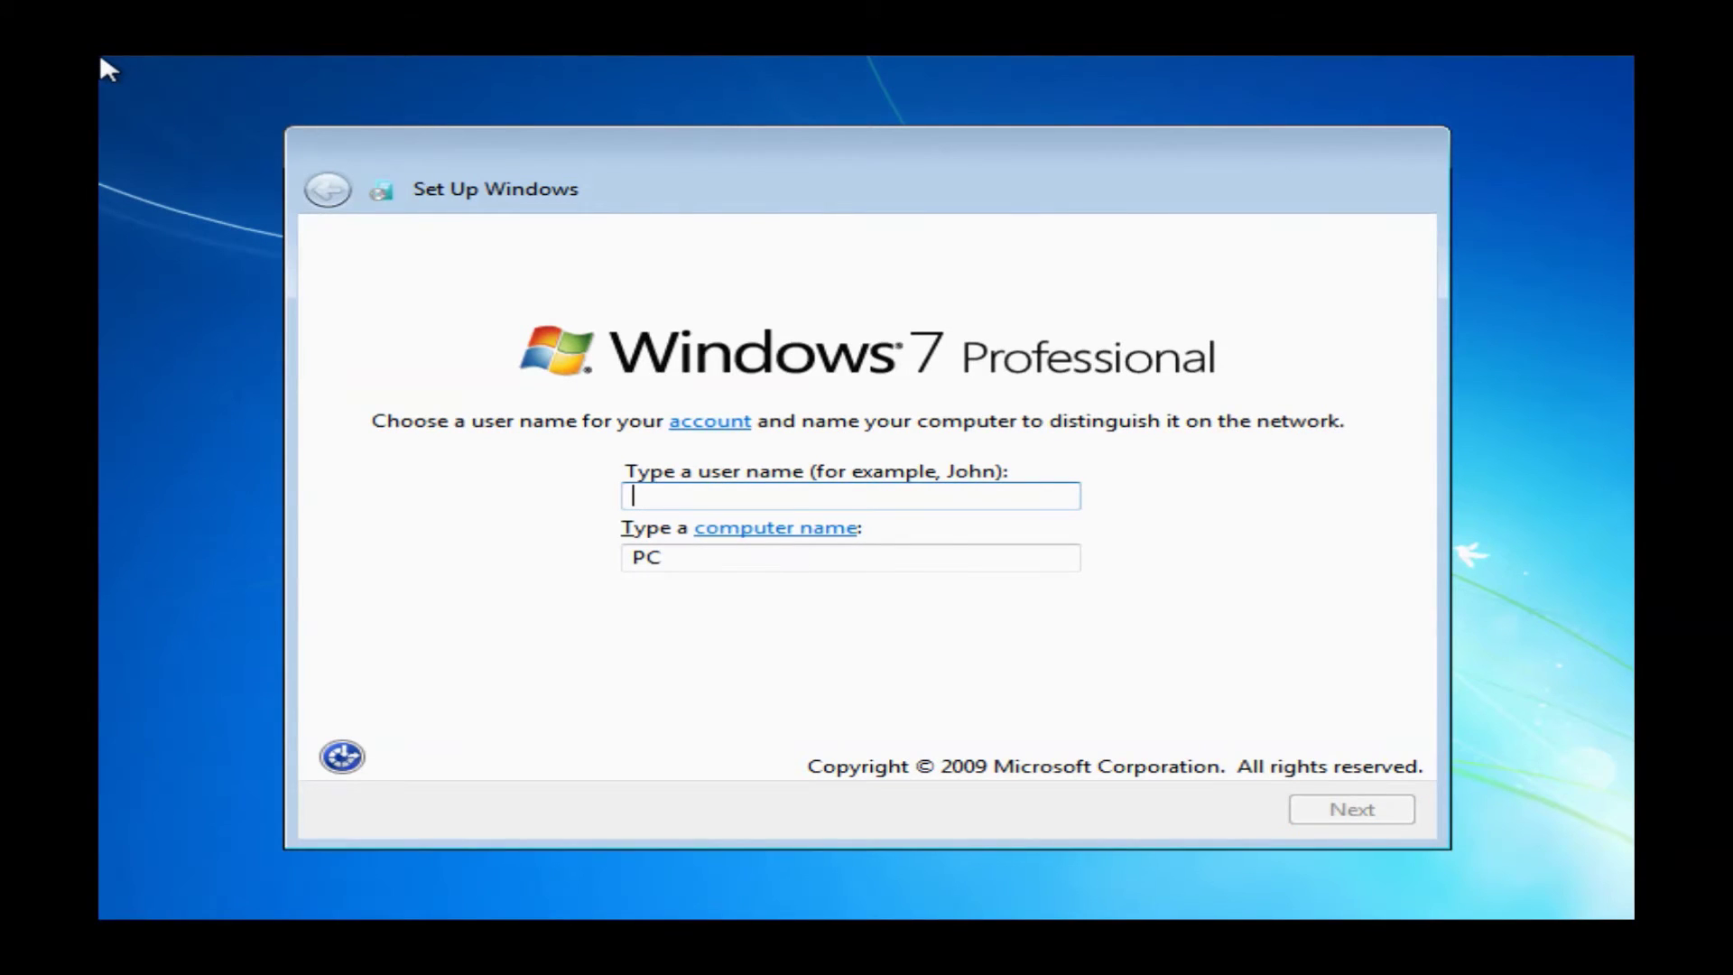
Enter the account user name, removing the stray @, and continue to the password page
{"action": "type", "text": "ryan"}
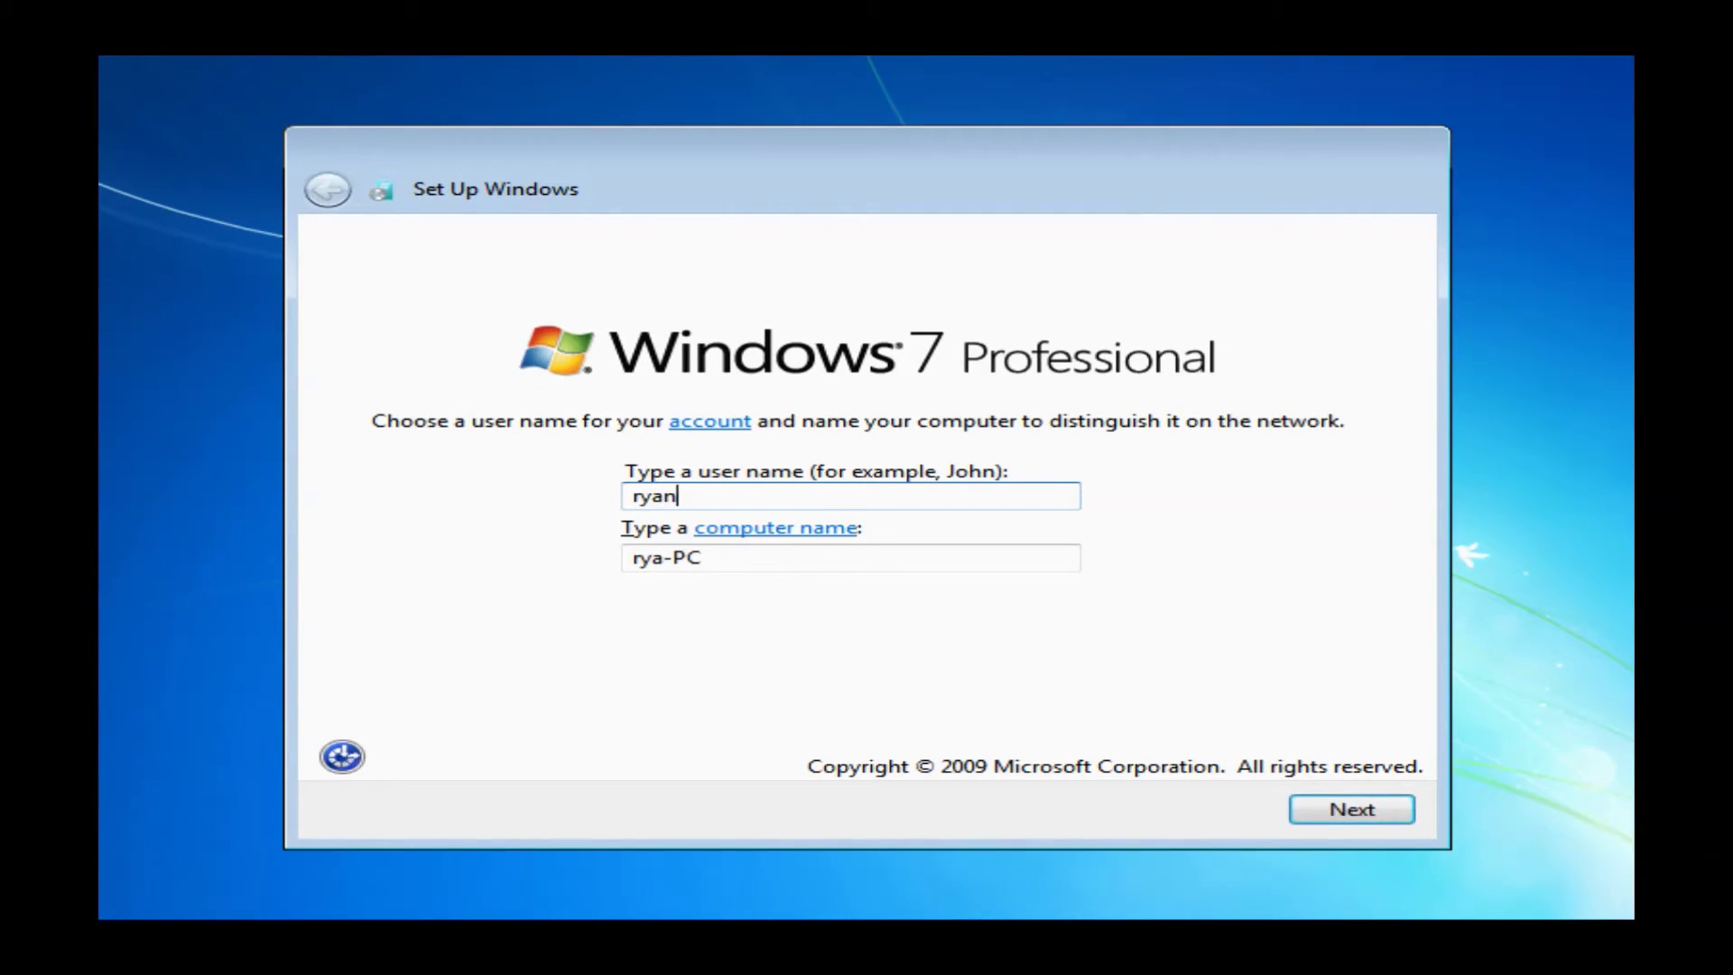
{"action": "type", "text": "@blai"}
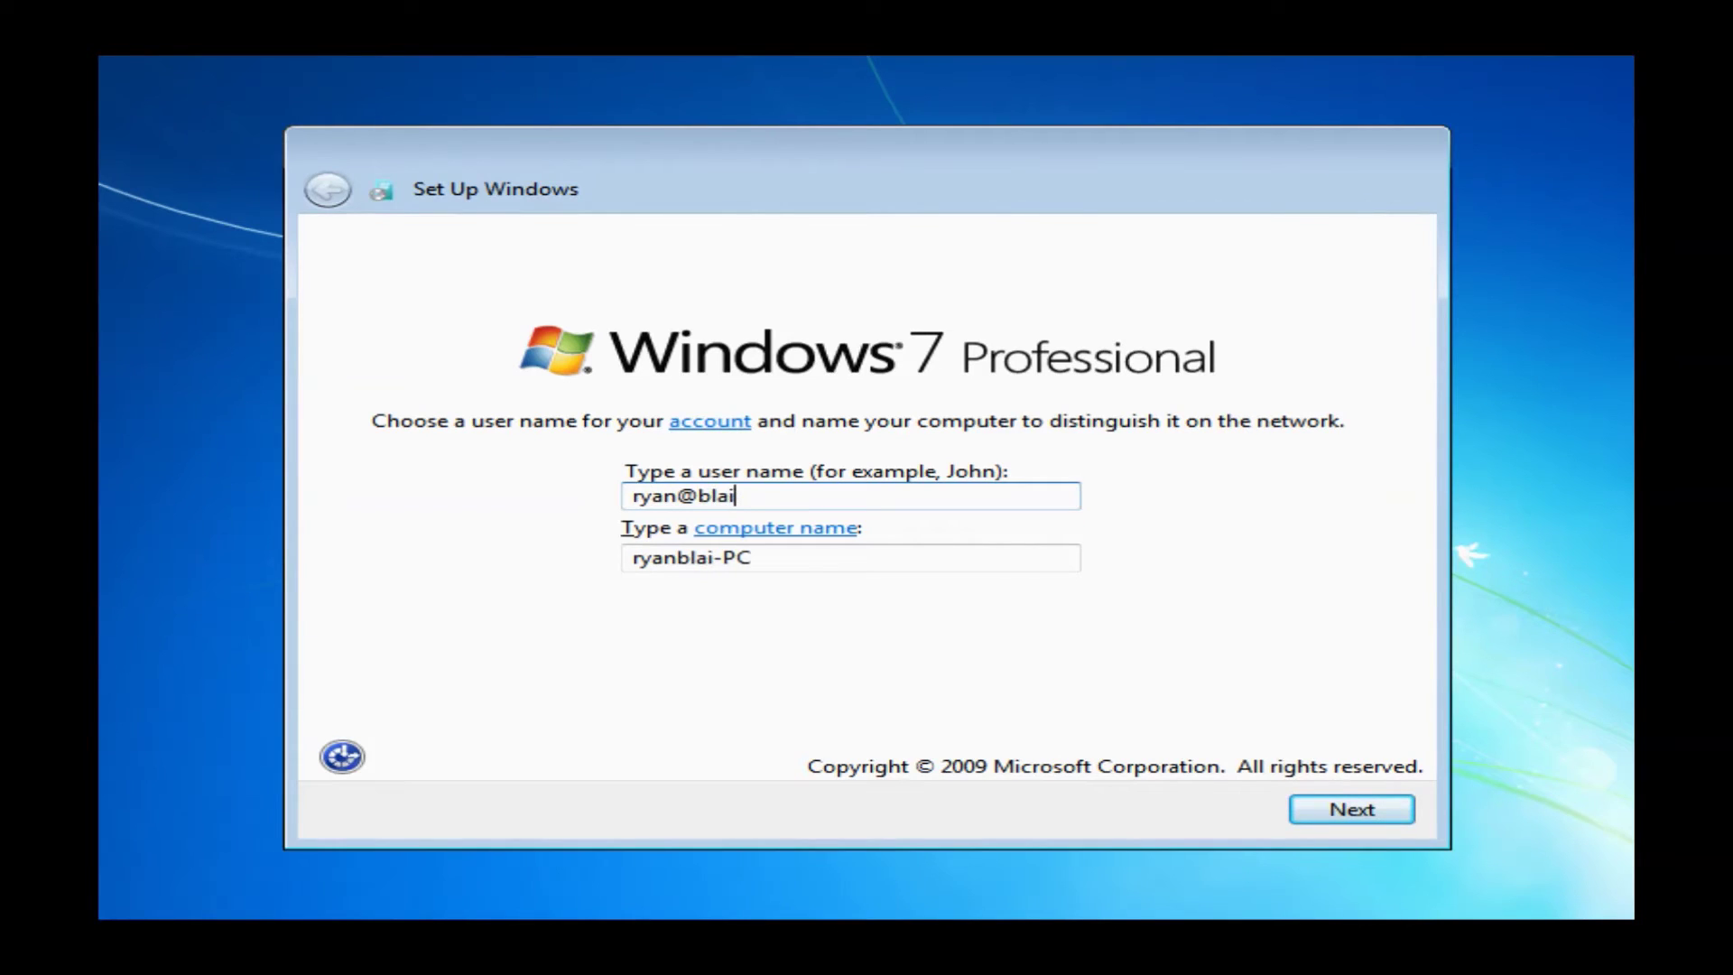
{"action": "type", "text": "rtg"}
{"action": "left_click", "coordinate": [698, 496]}
{"action": "key", "text": "BackSpace"}
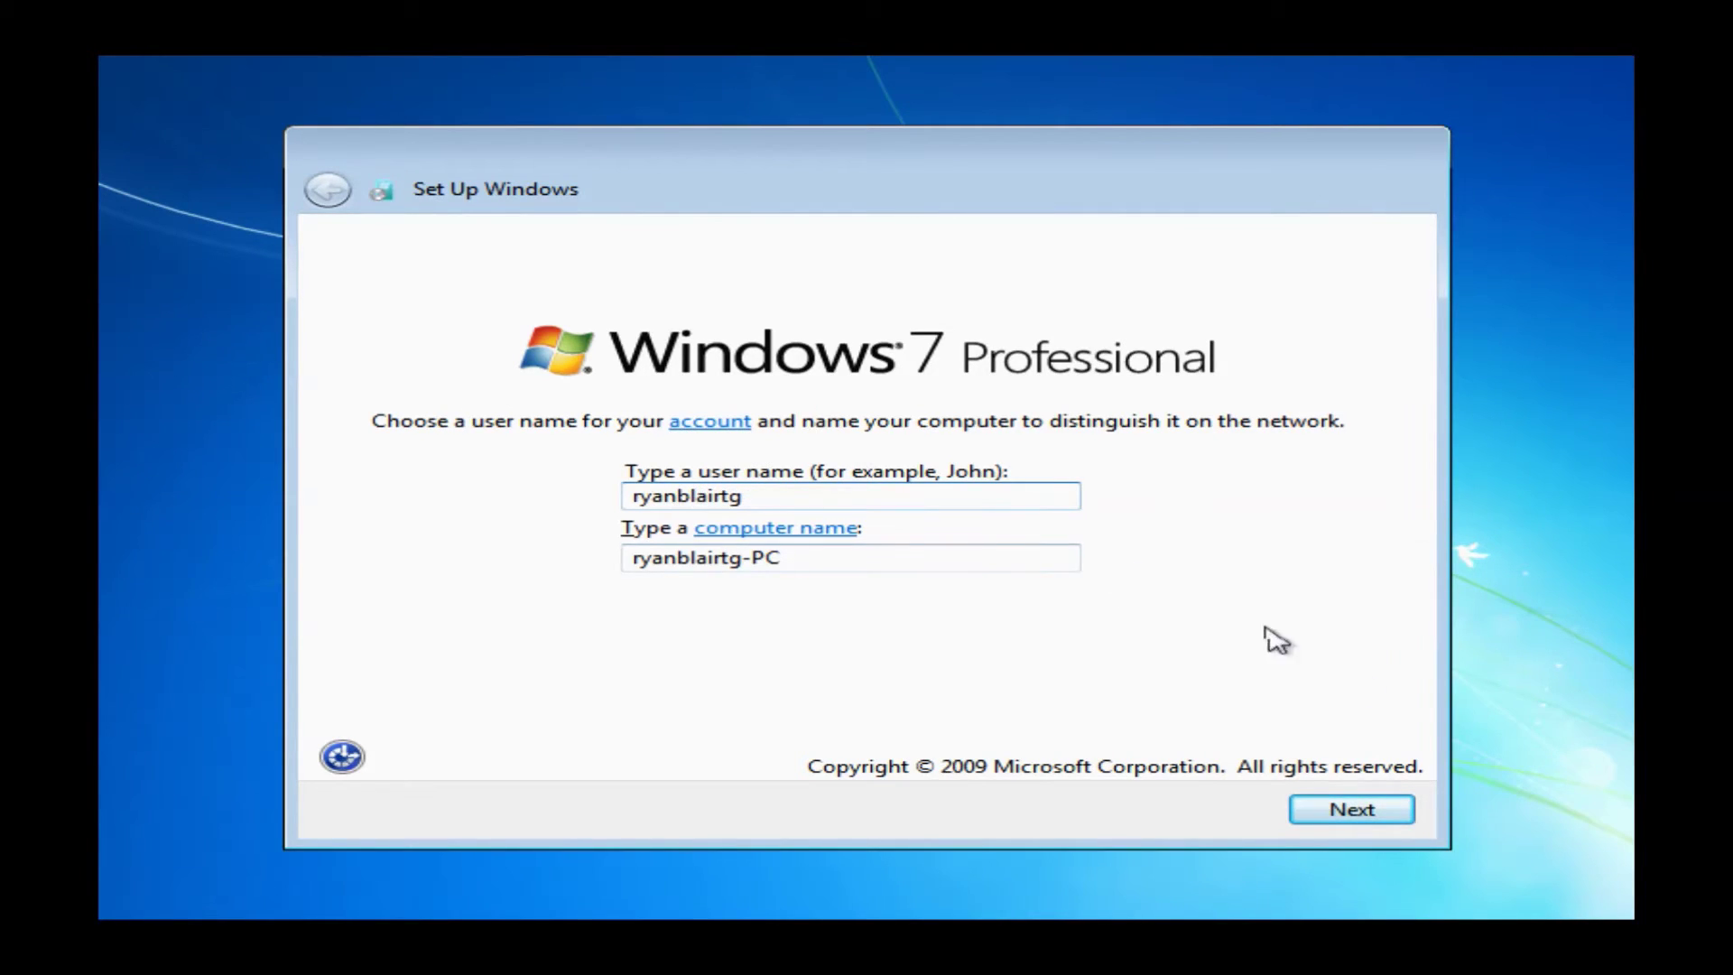
{"action": "left_click", "coordinate": [1344, 812]}
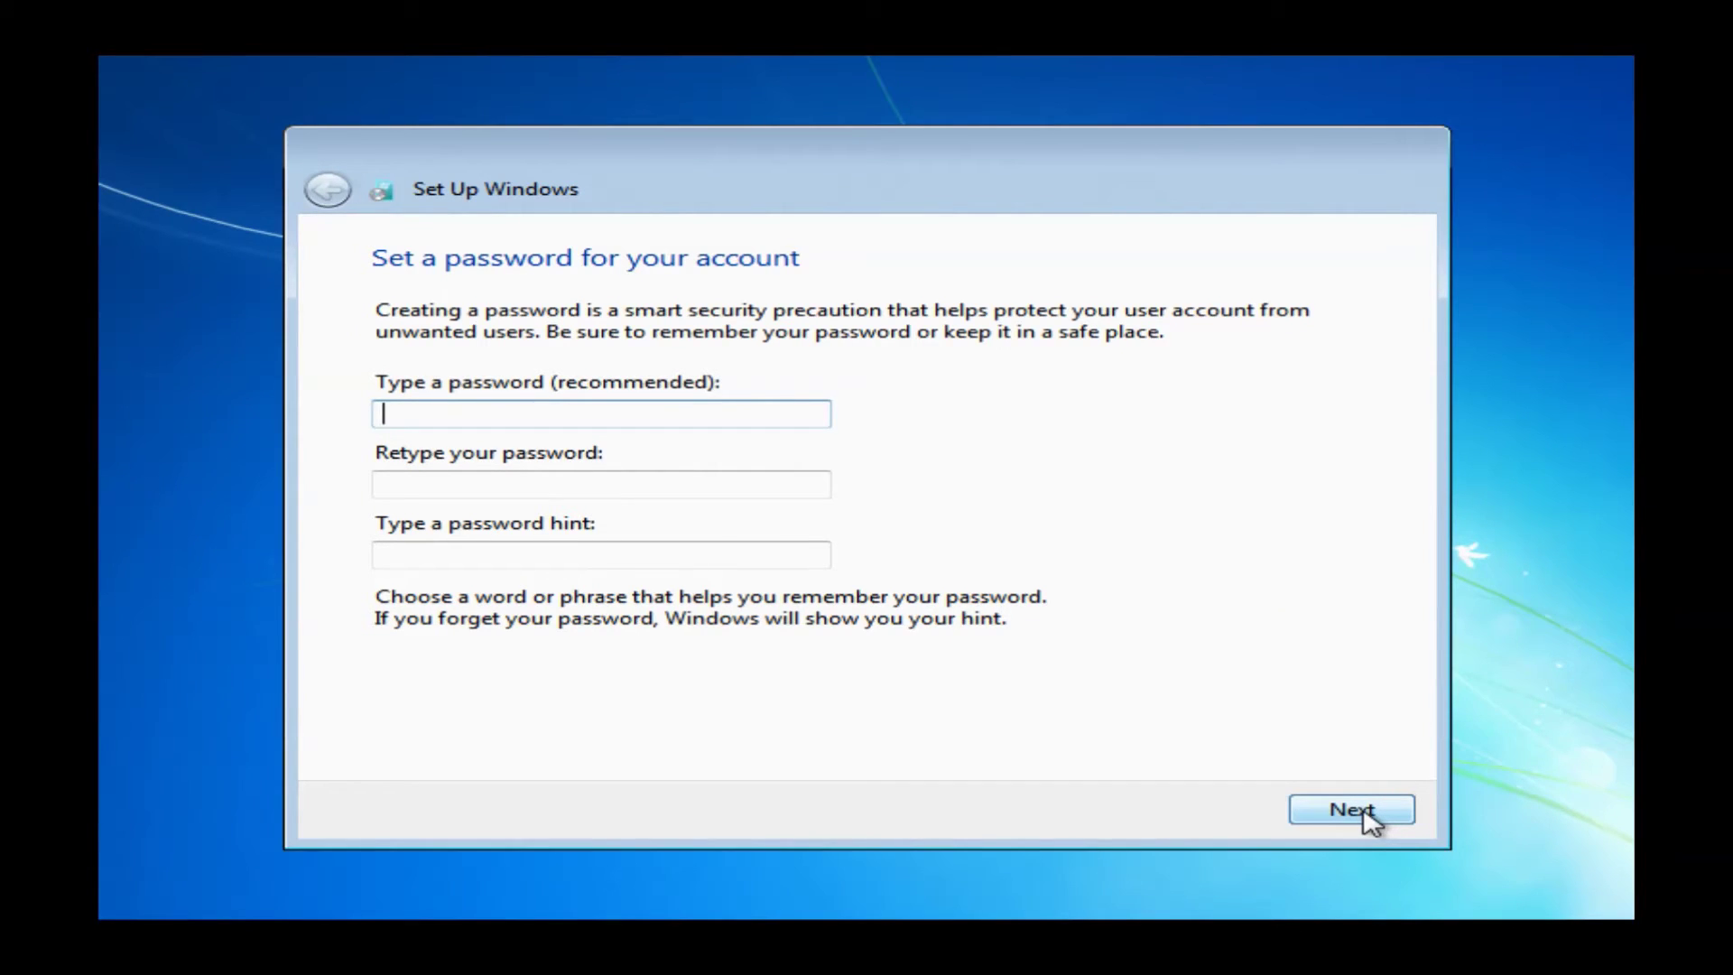
Leave the account password blank and submit the Windows product key
{"action": "left_click", "coordinate": [1367, 818]}
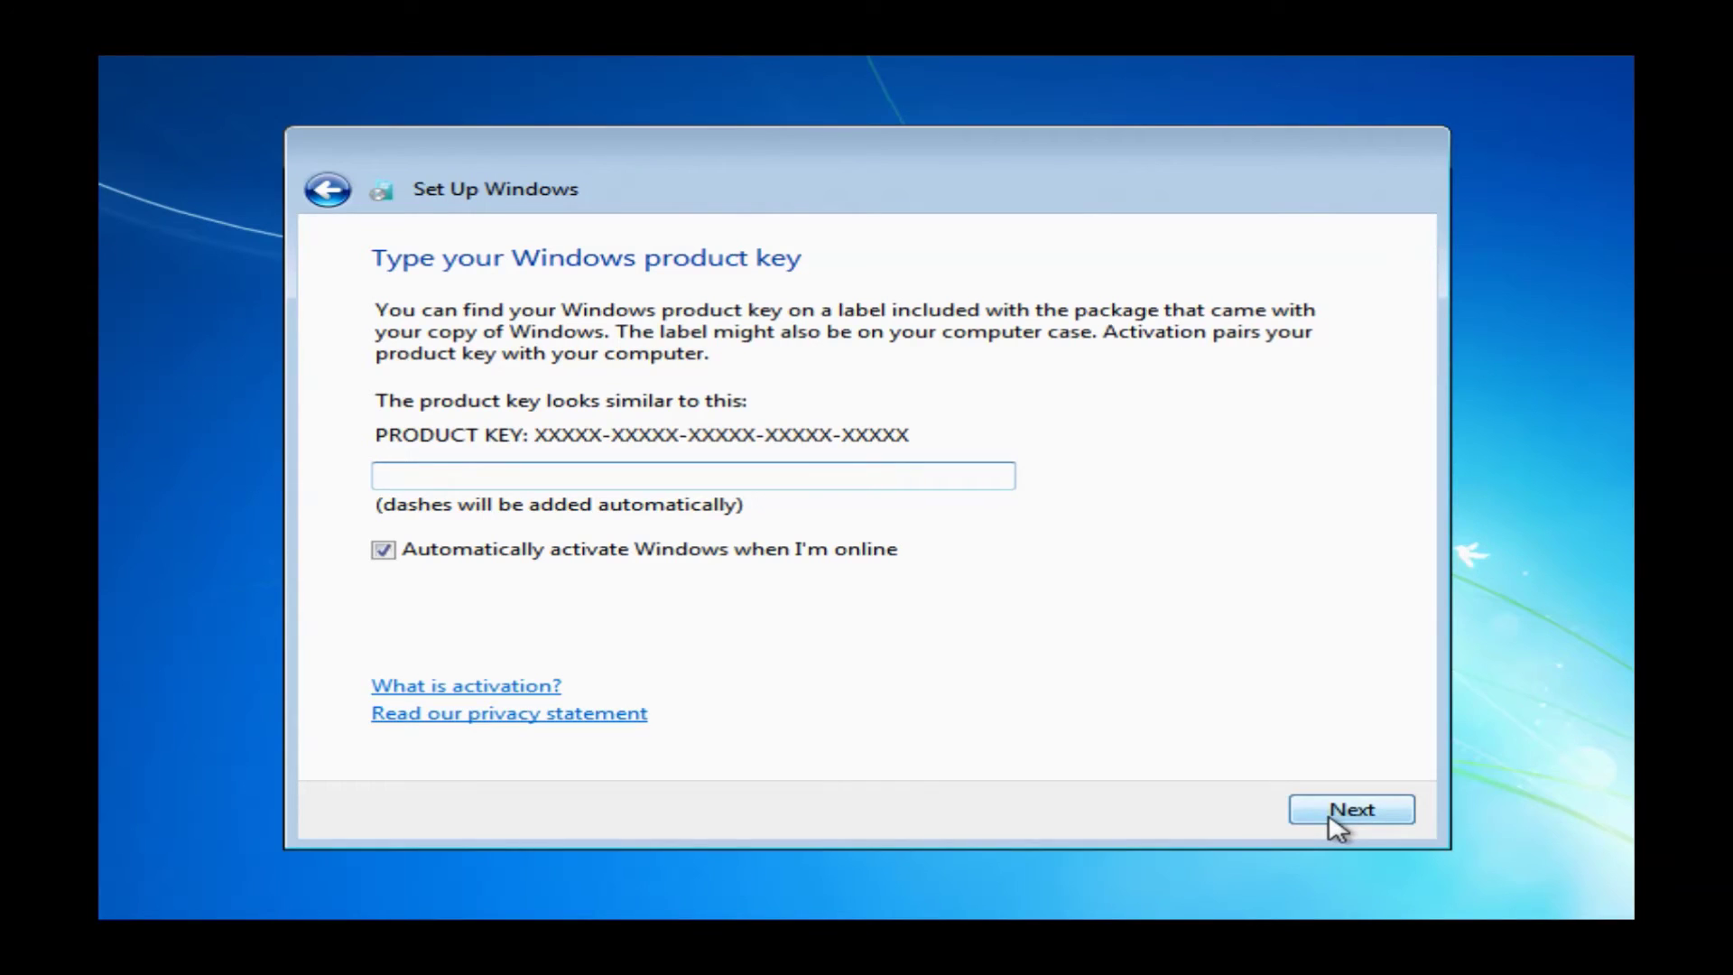
{"action": "type", "text": "xxxxx"}
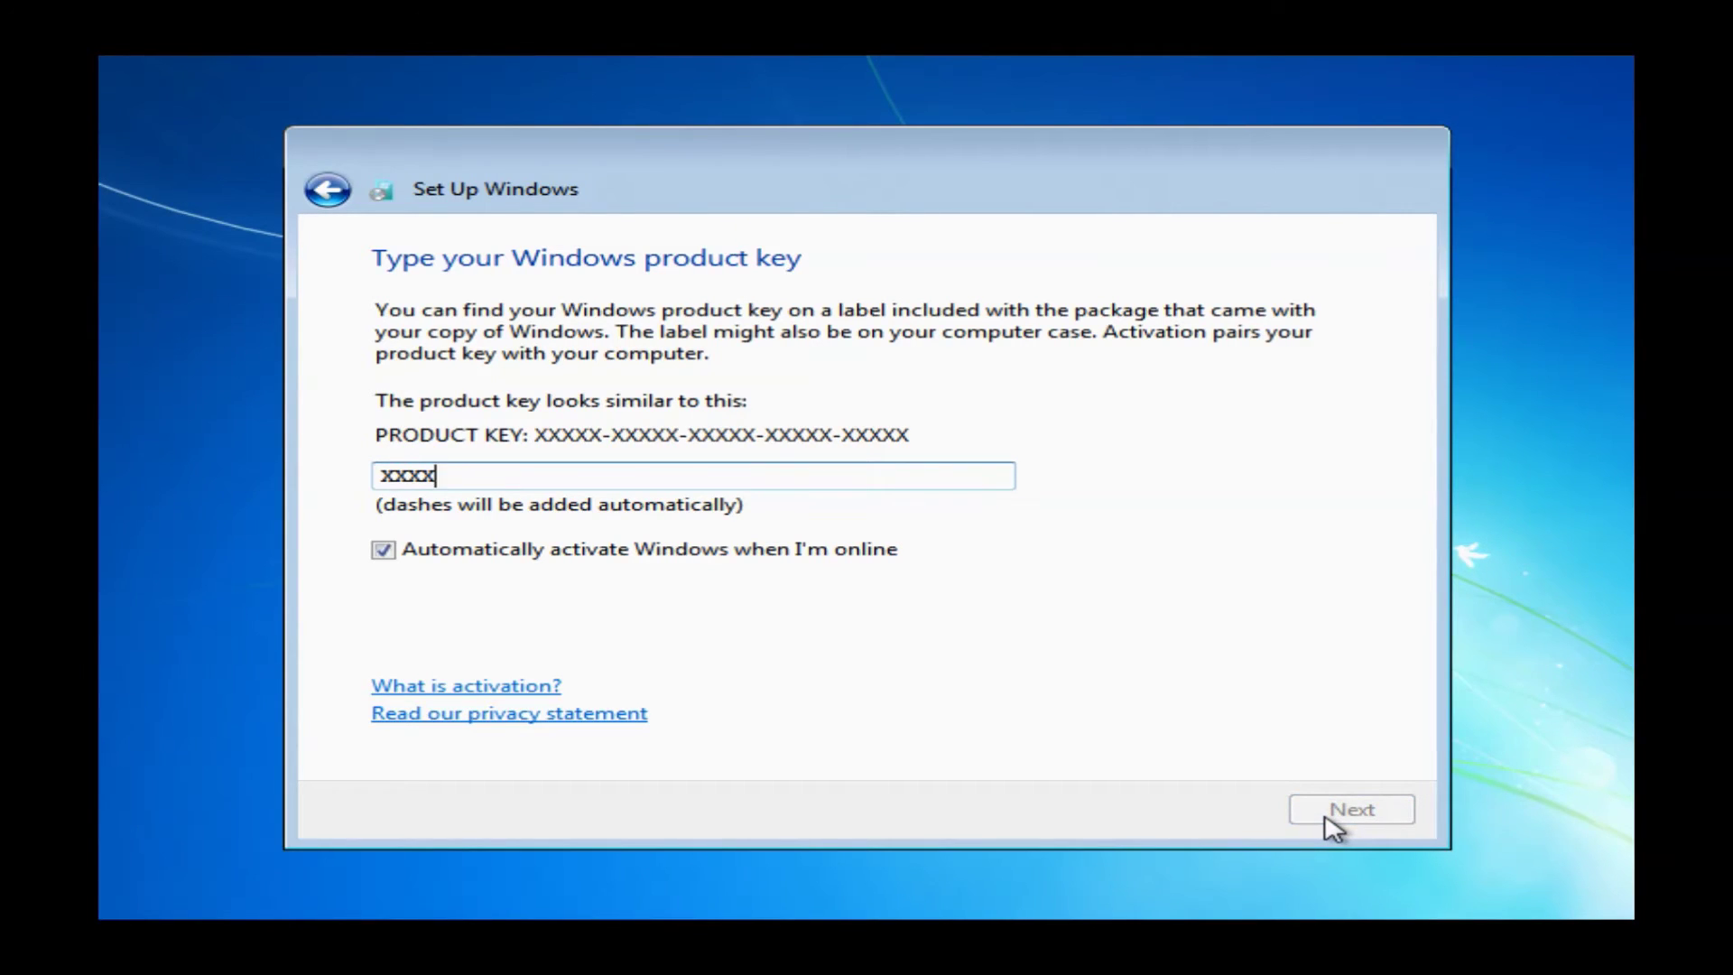
{"action": "type", "text": "xxxxx-xxxxx-"}
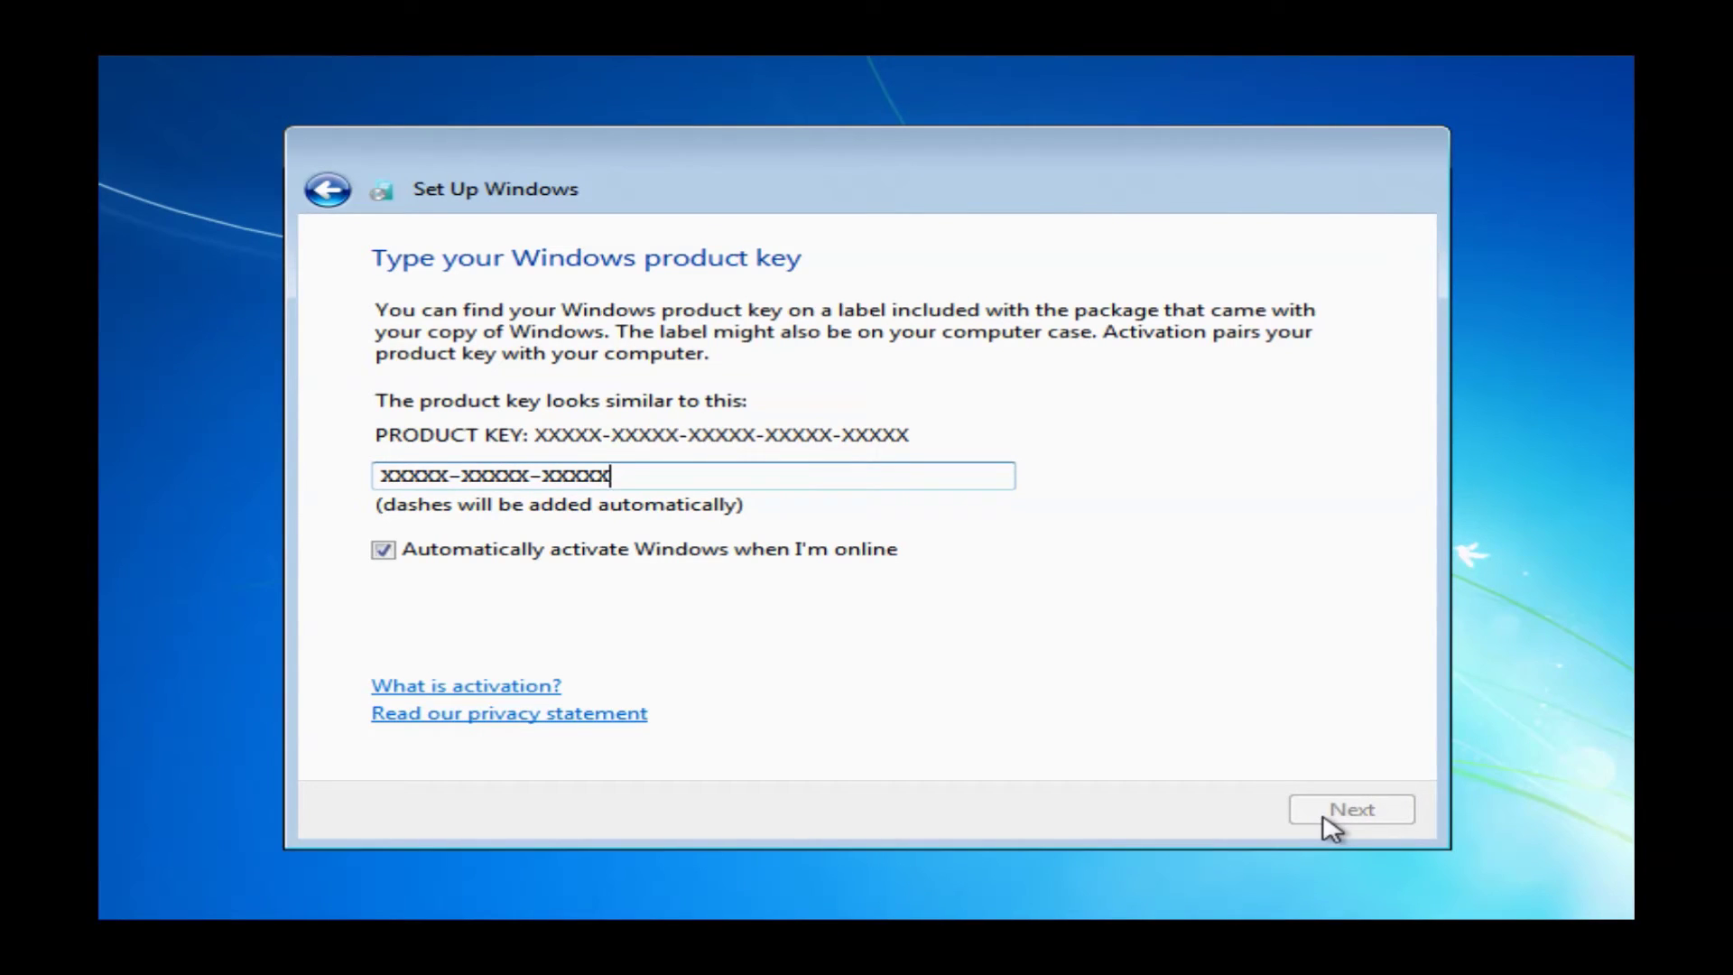
{"action": "type", "text": "xxxxx-xxxxx-xxxxx"}
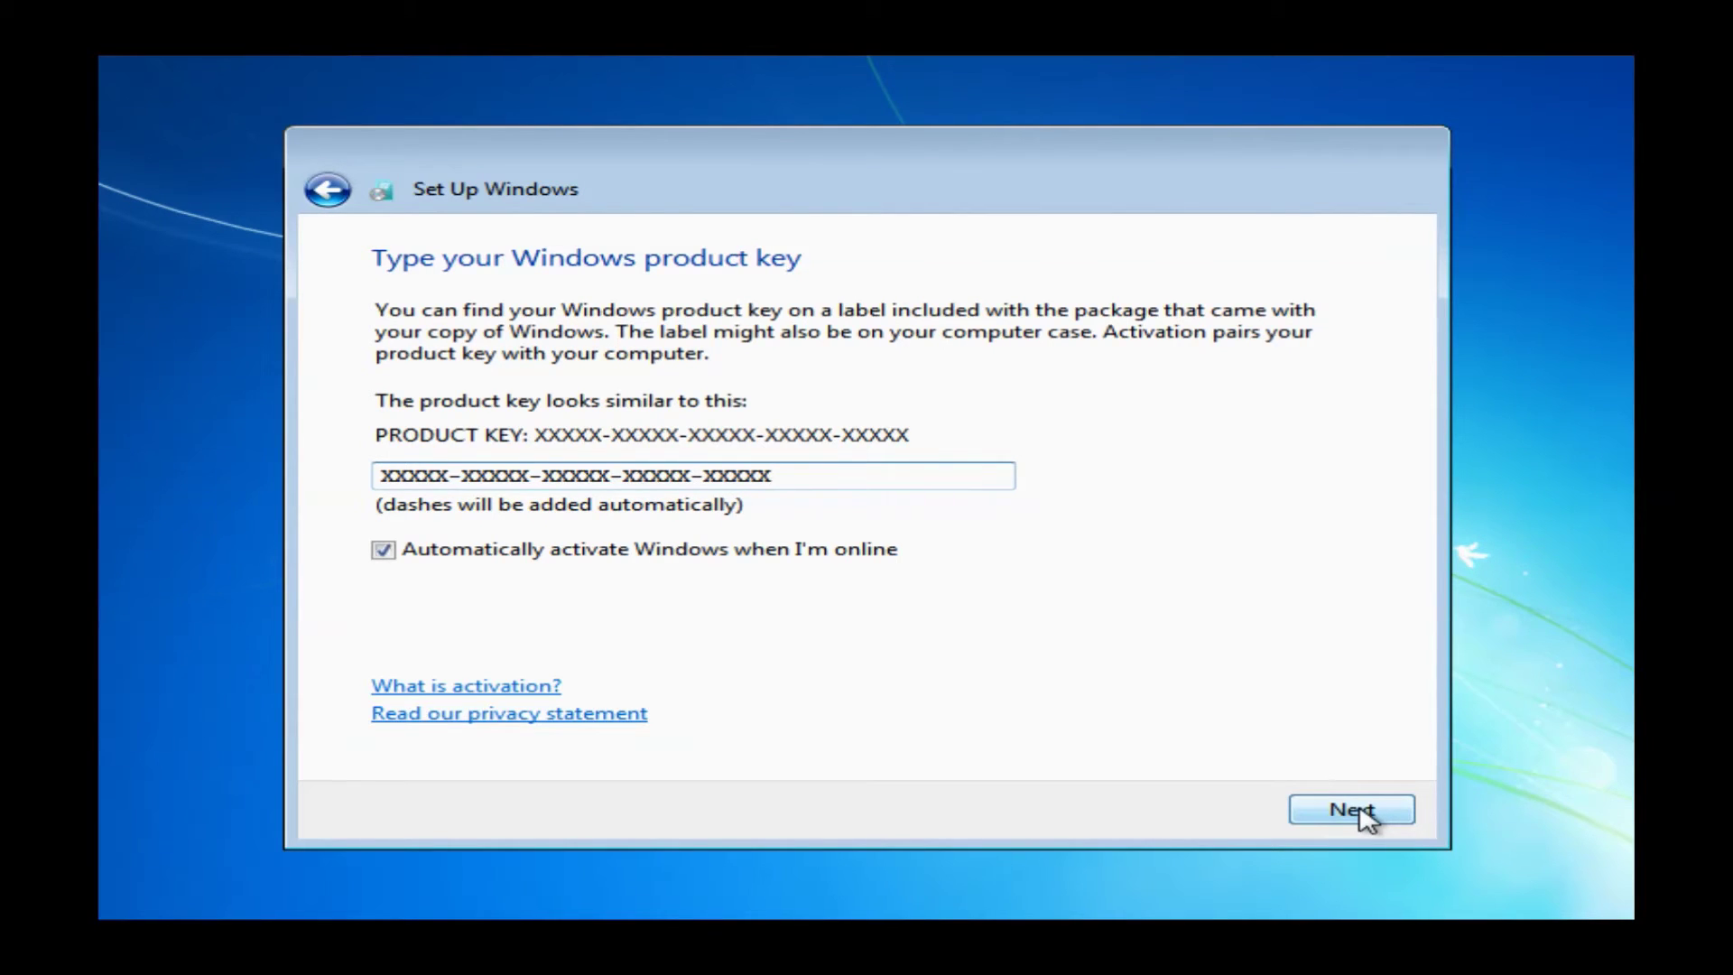
{"action": "left_click", "coordinate": [1351, 812]}
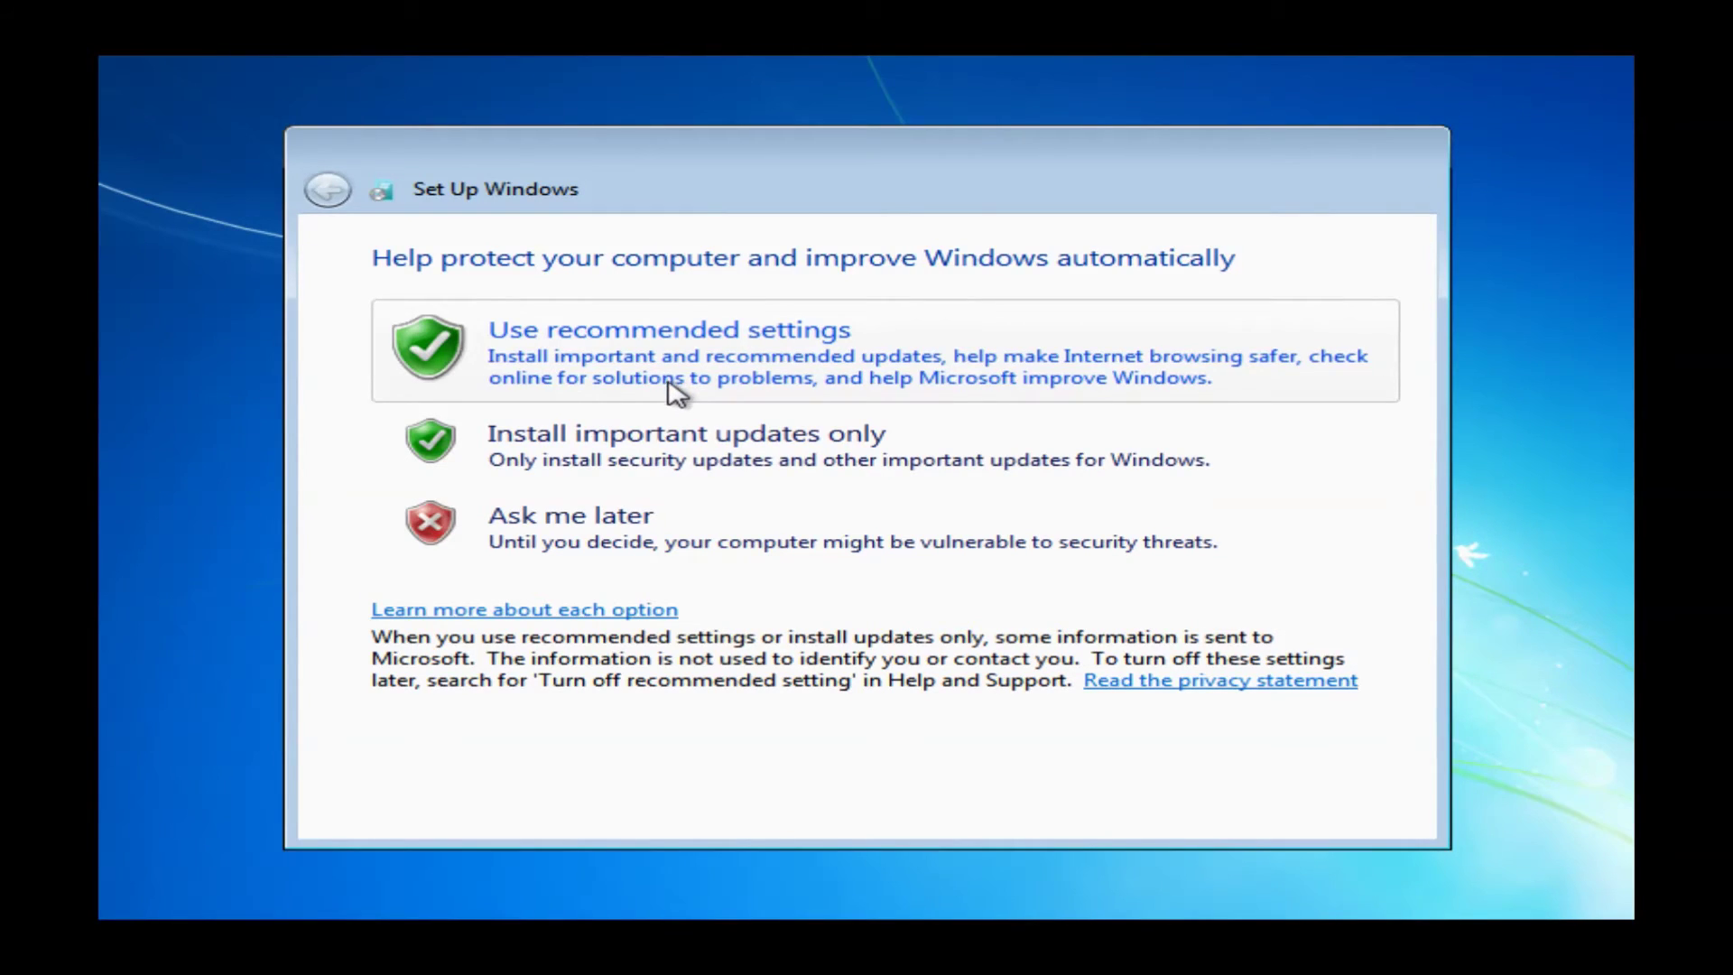
Choose important updates only and set the time zone to (UTC-05:00) Eastern Time (US & Canada)
{"action": "left_click", "coordinate": [671, 451]}
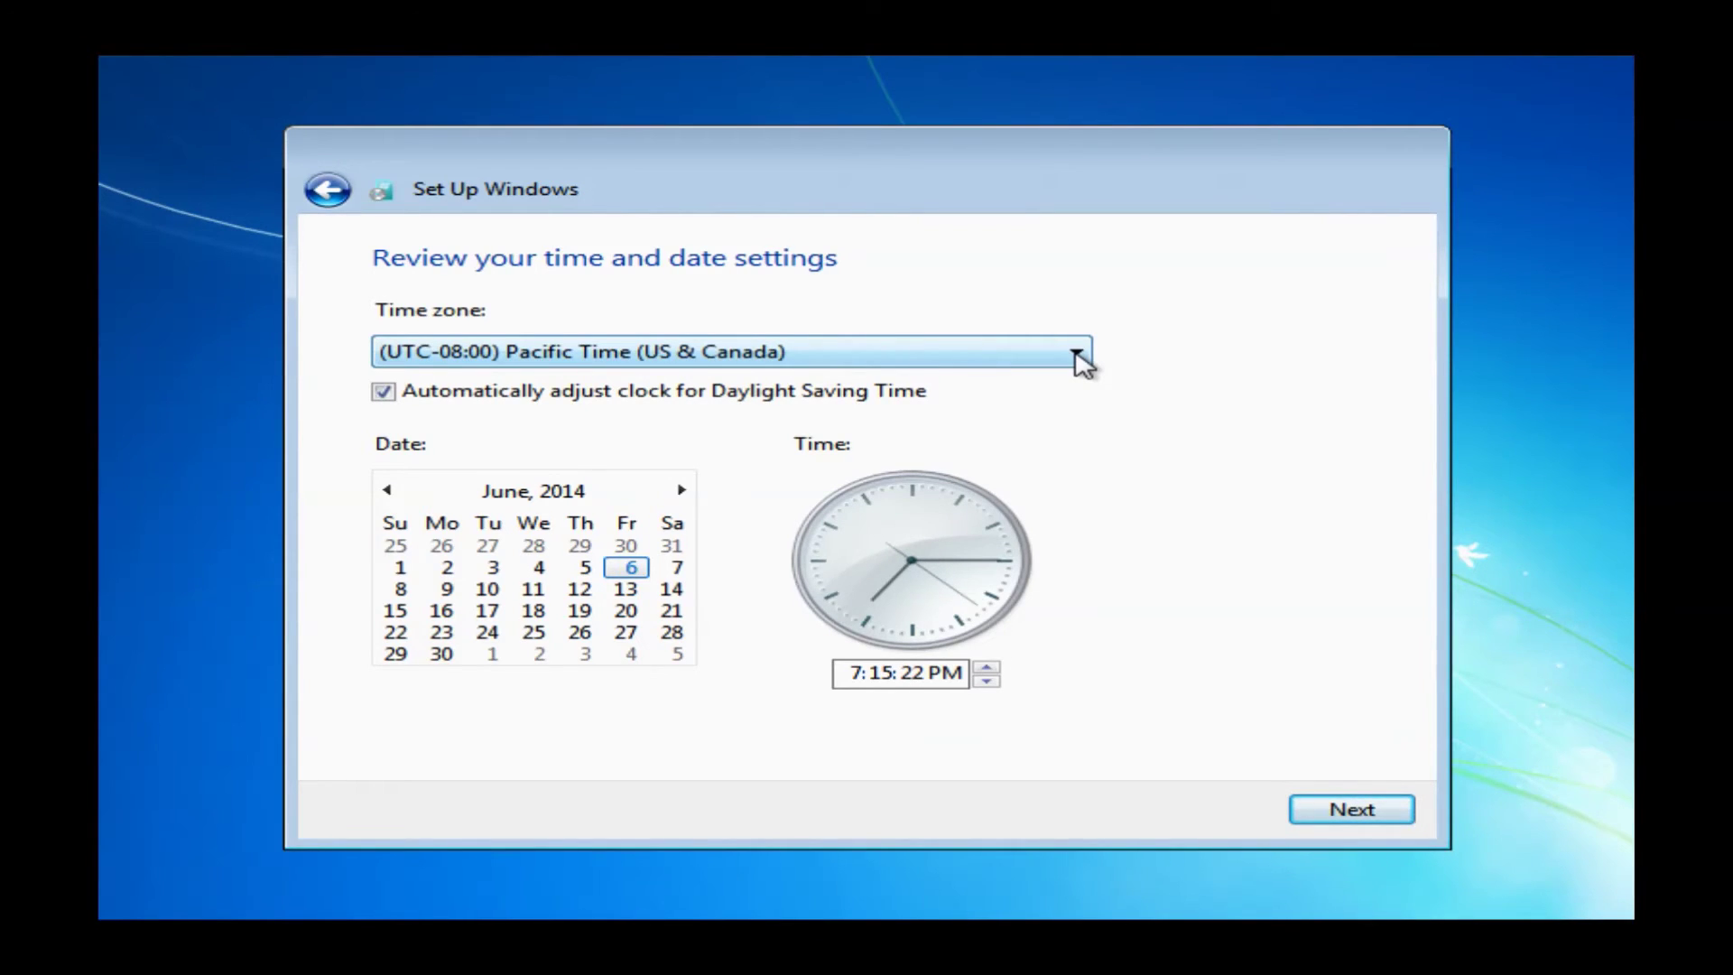
{"action": "left_click", "coordinate": [1075, 353]}
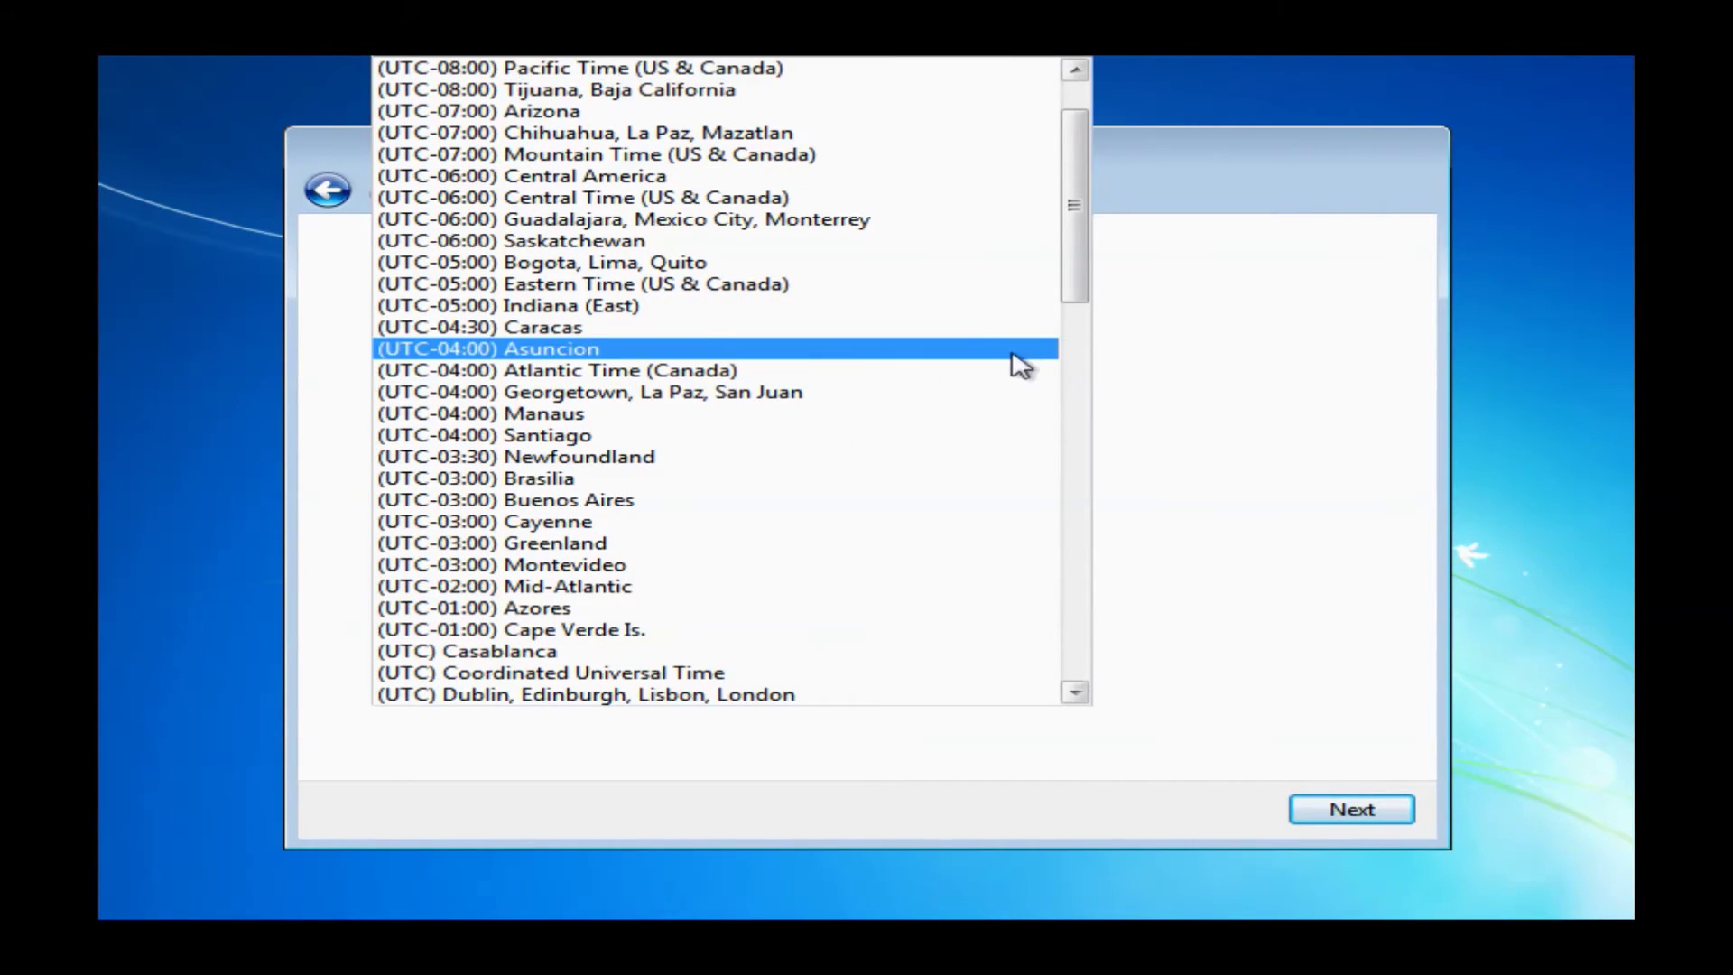
{"action": "left_click", "coordinate": [698, 285]}
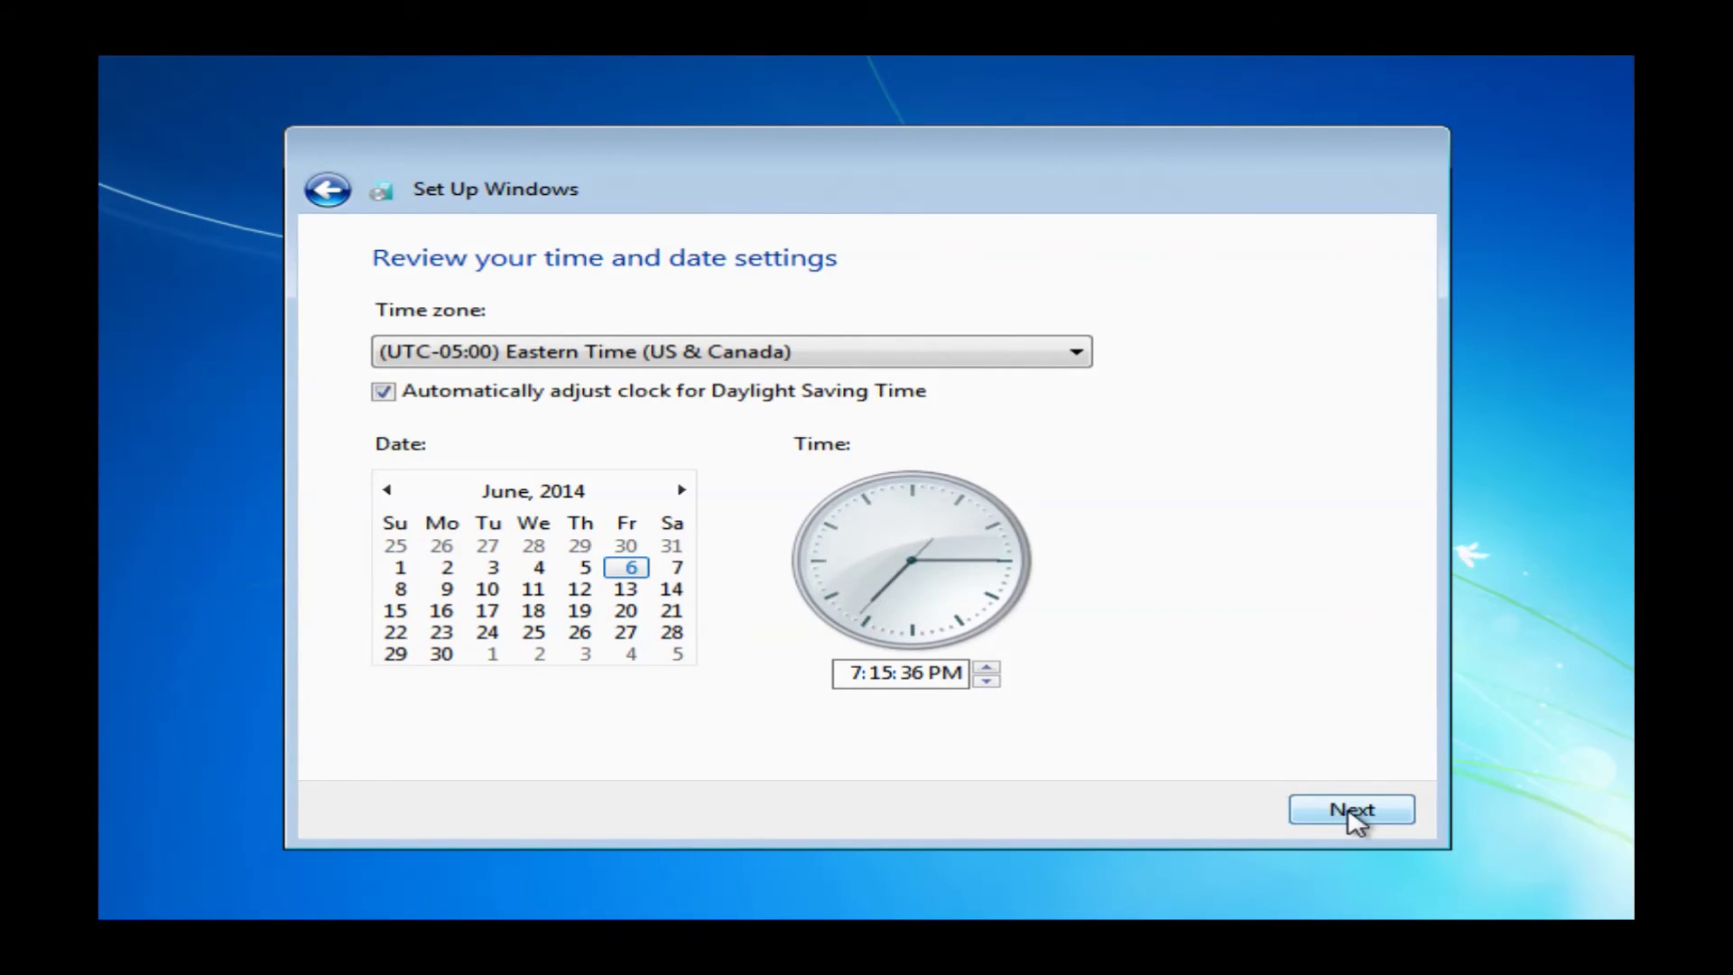
{"action": "left_click", "coordinate": [1353, 812]}
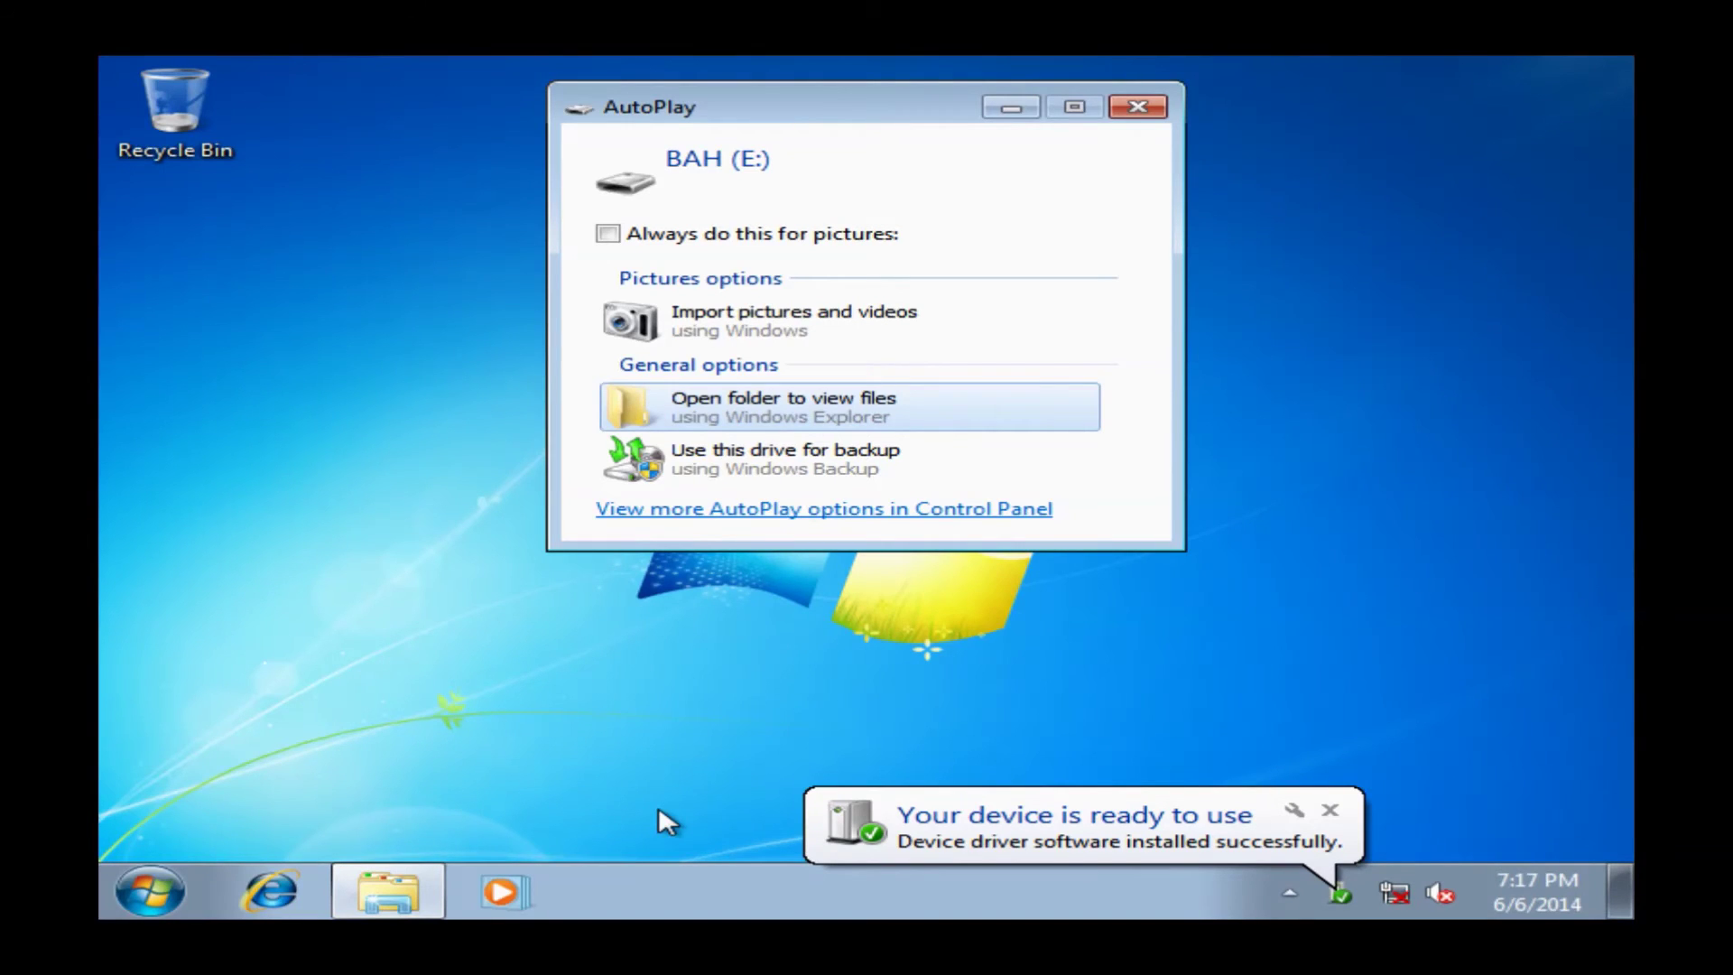
Browse drive BAH (E:) Desktop to the W7 folder and run its setup, approving the UAC prompt
{"action": "left_click", "coordinate": [804, 413]}
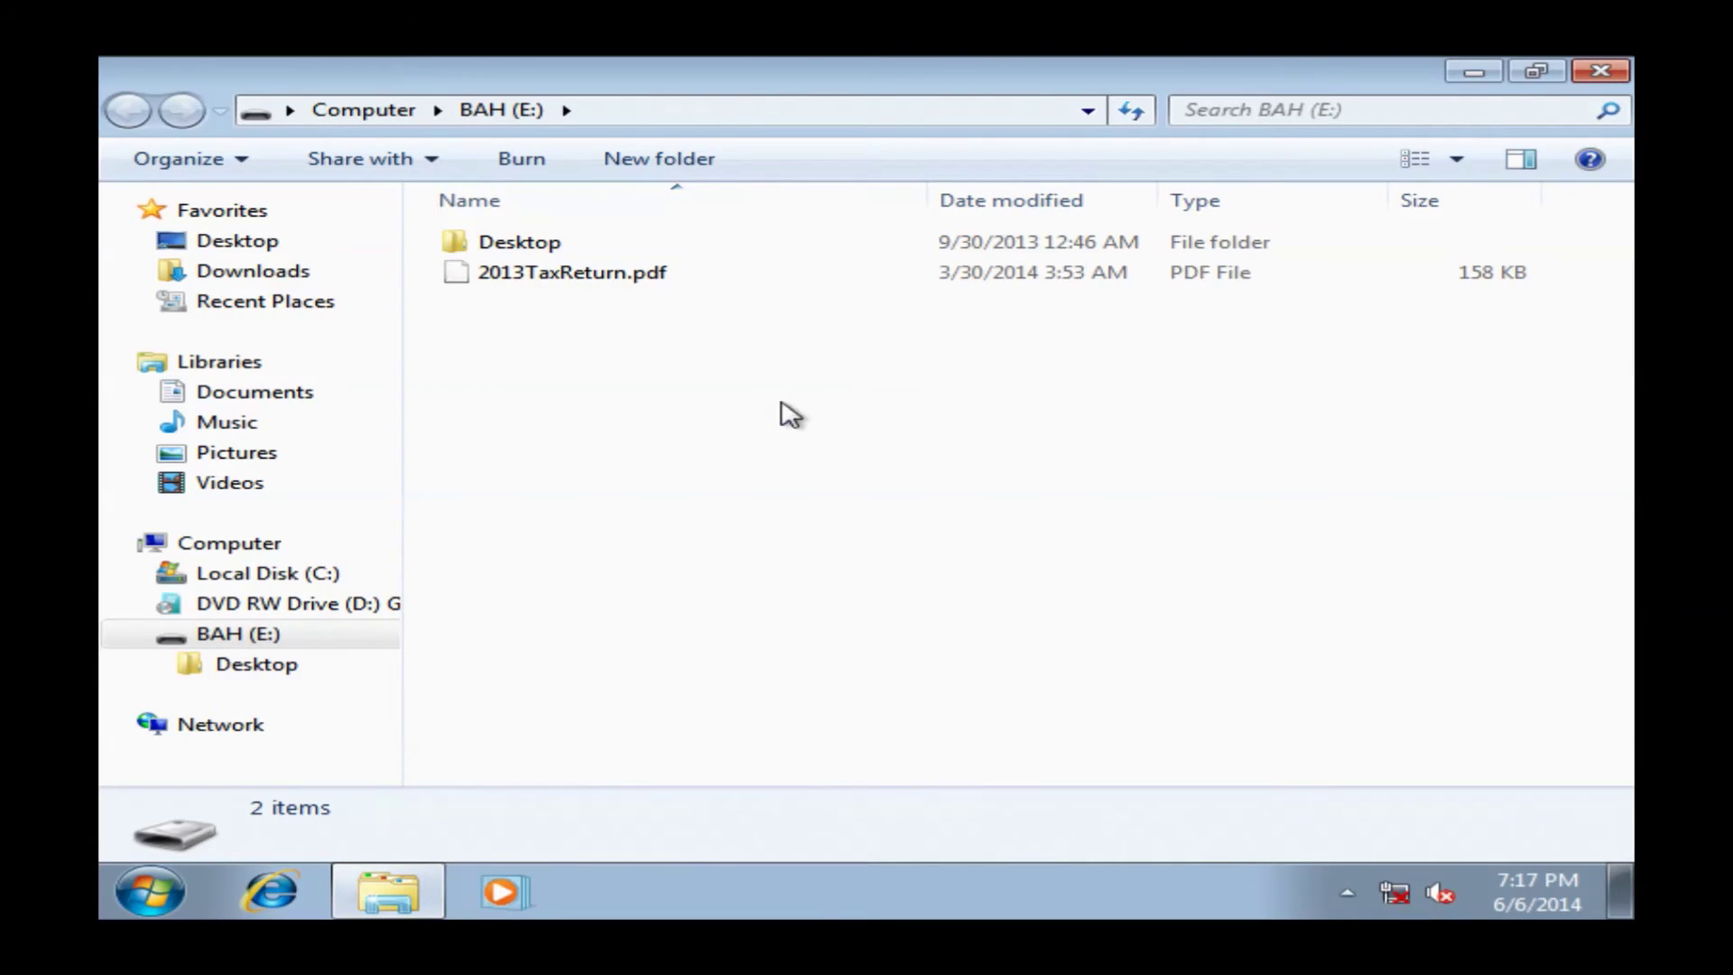
{"action": "double_click", "coordinate": [503, 241]}
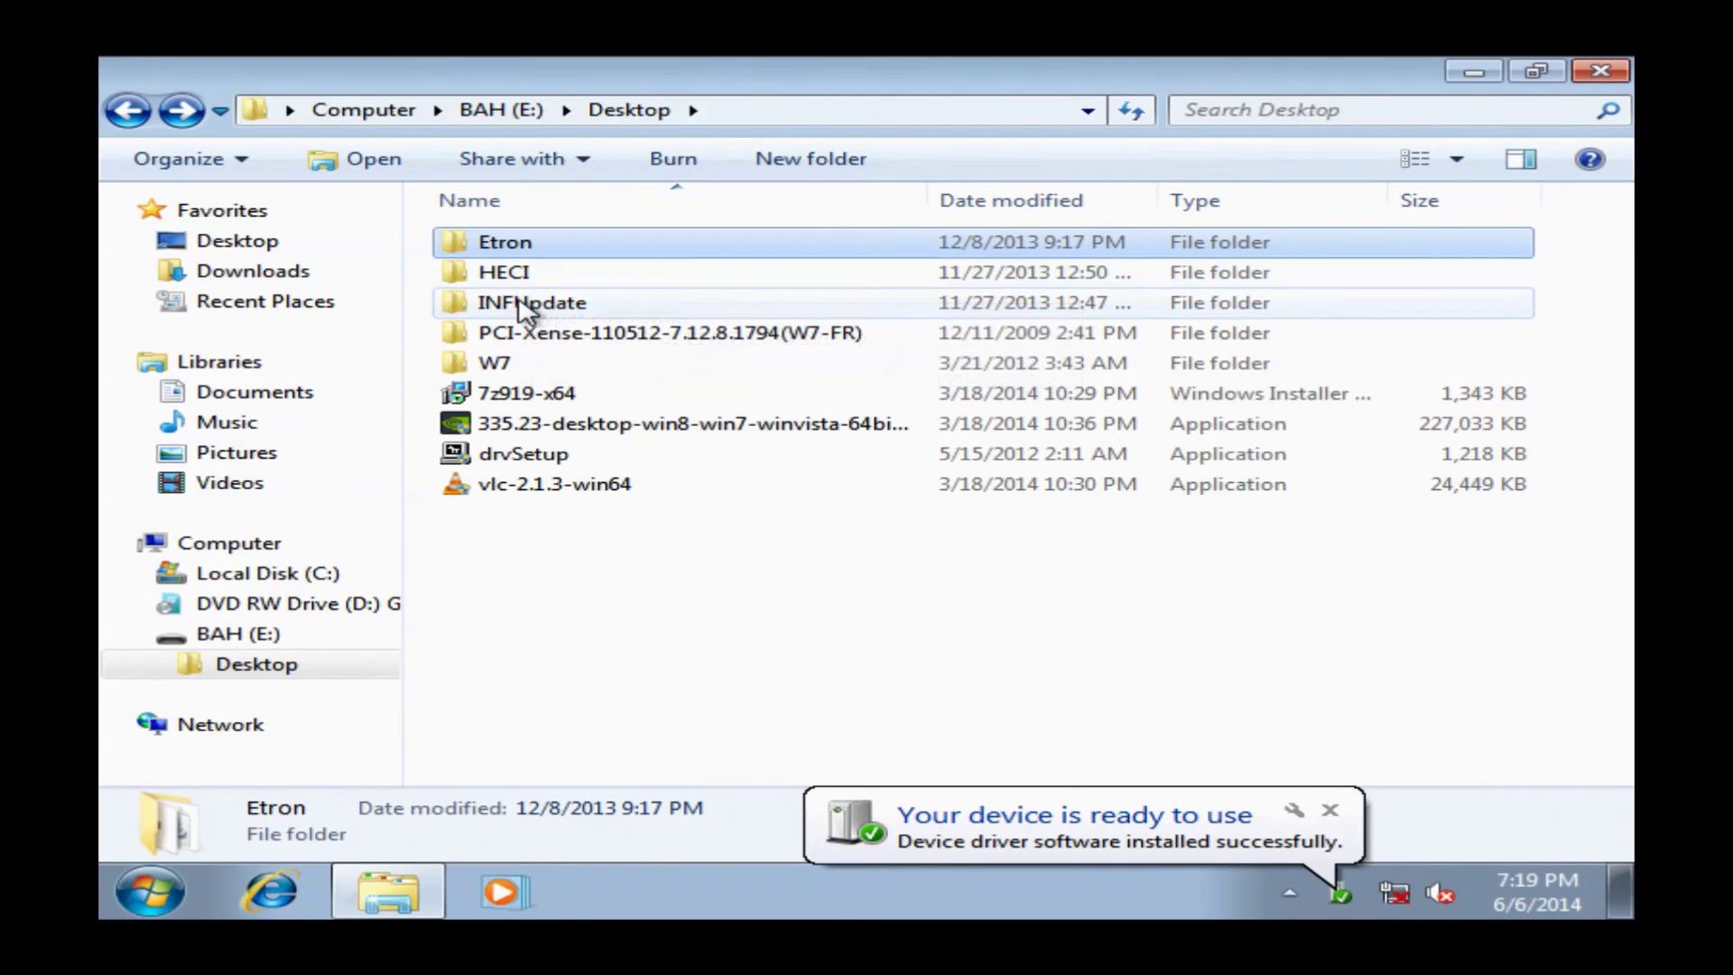
{"action": "left_click", "coordinate": [523, 301]}
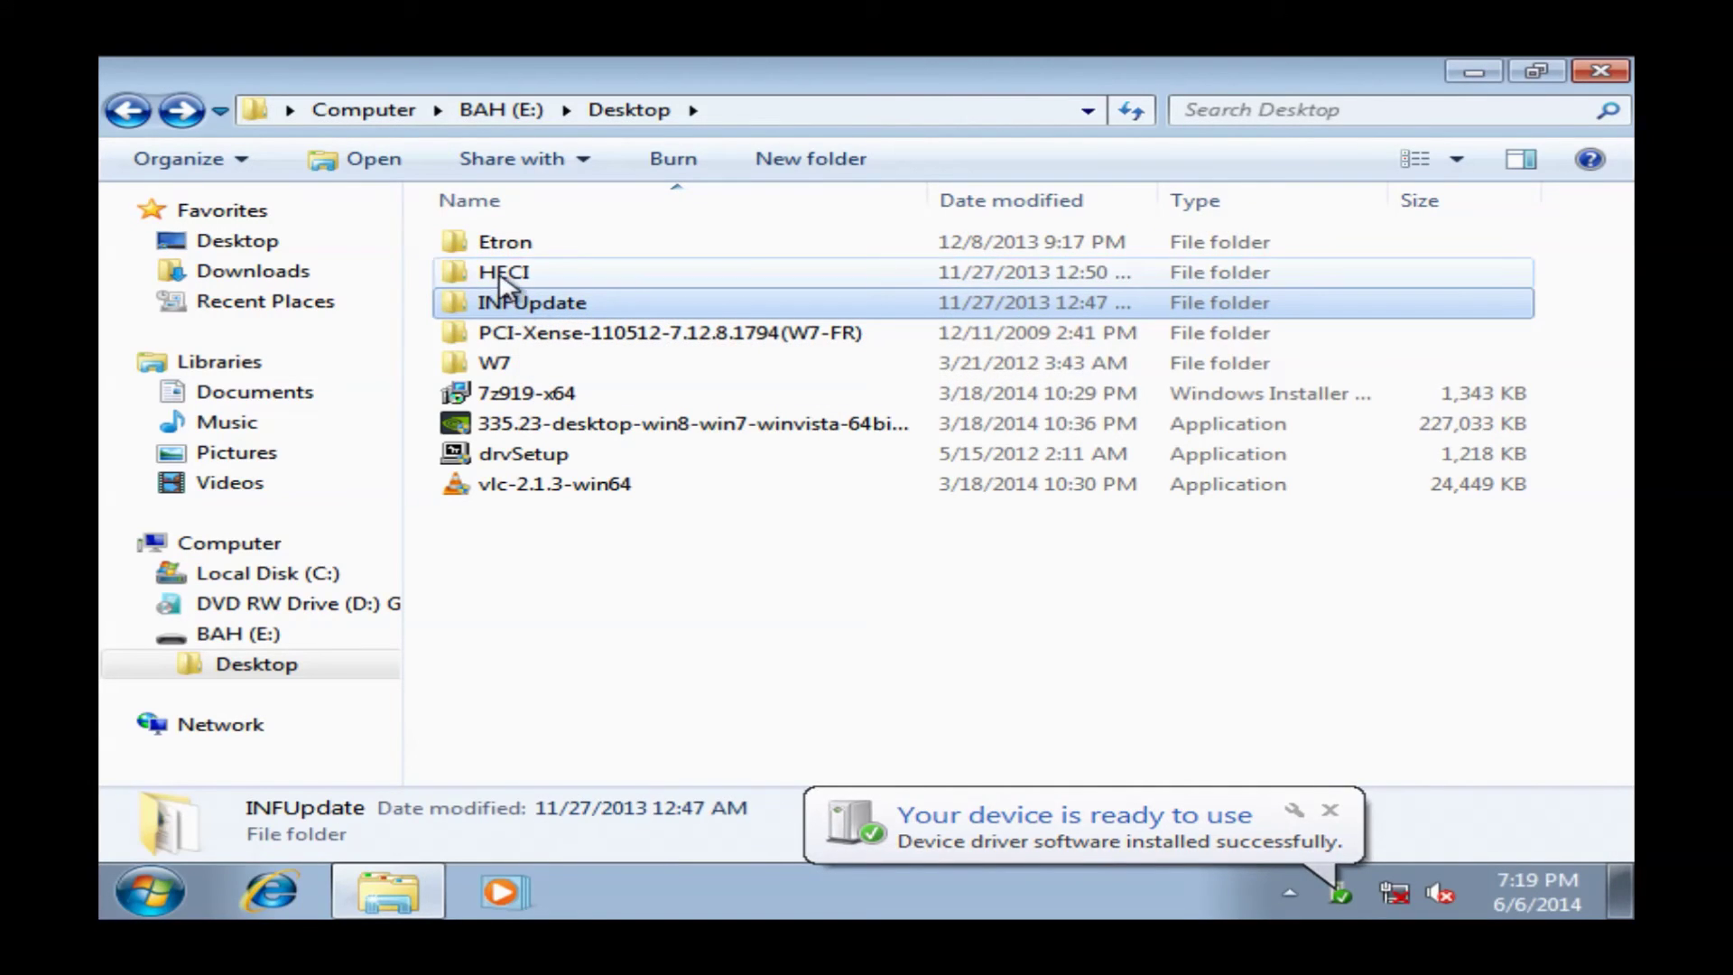
{"action": "double_click", "coordinate": [501, 273]}
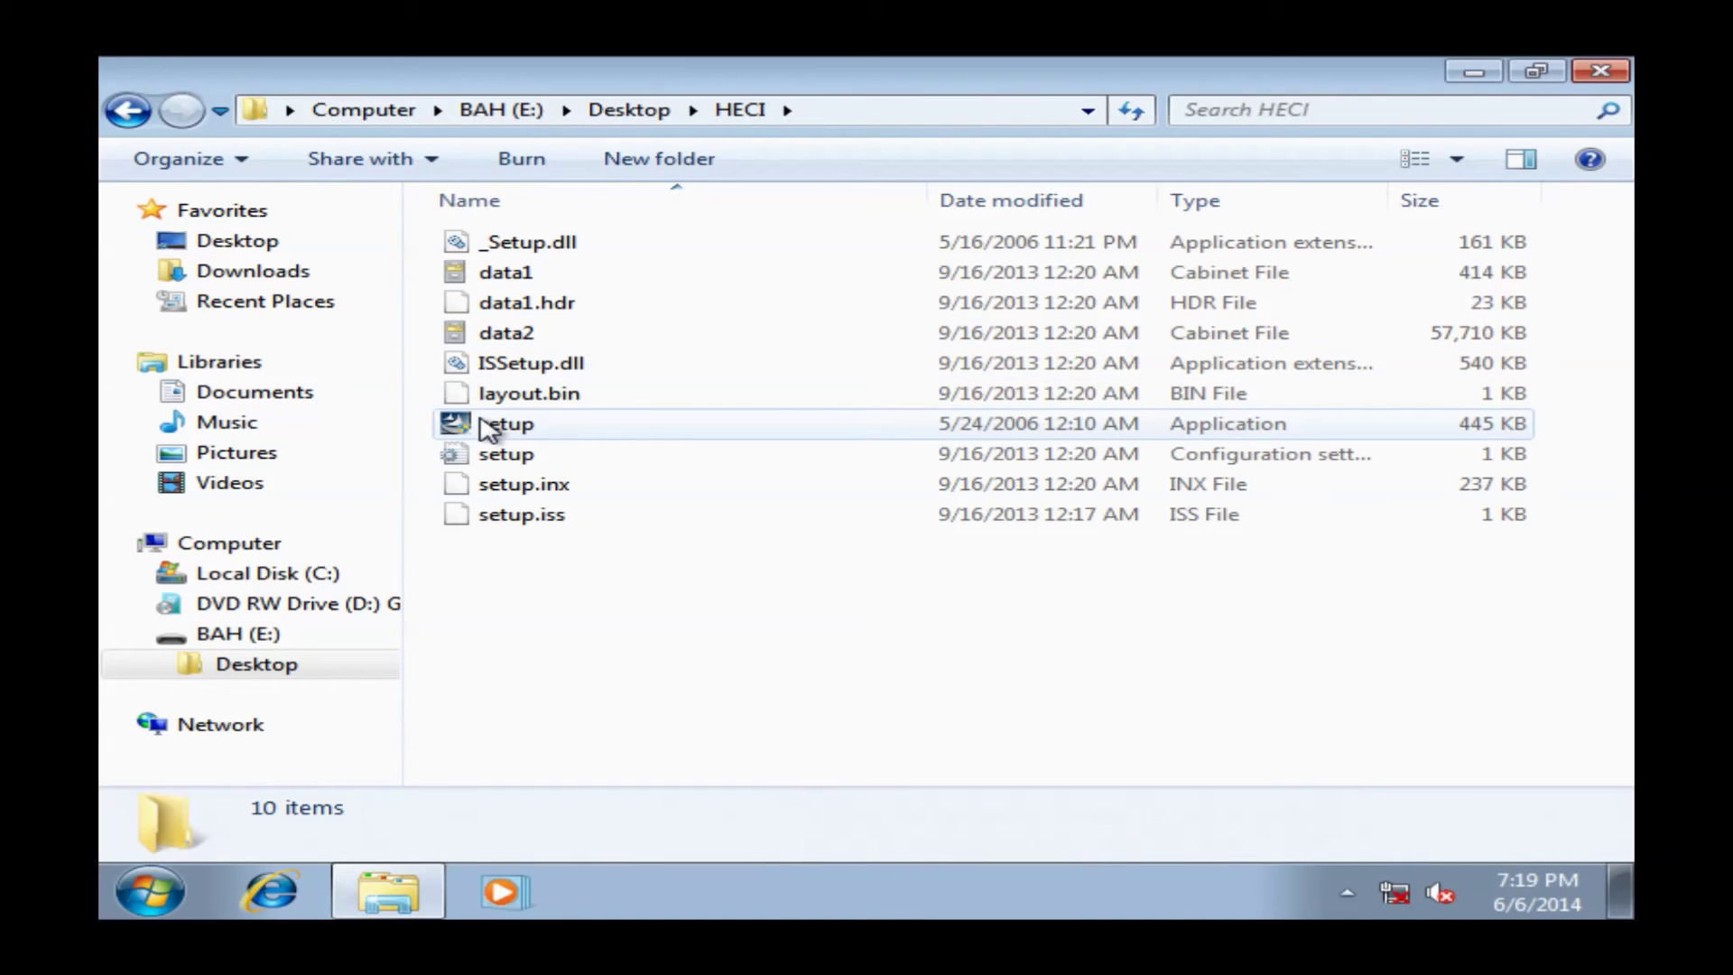
{"action": "left_click", "coordinate": [127, 109]}
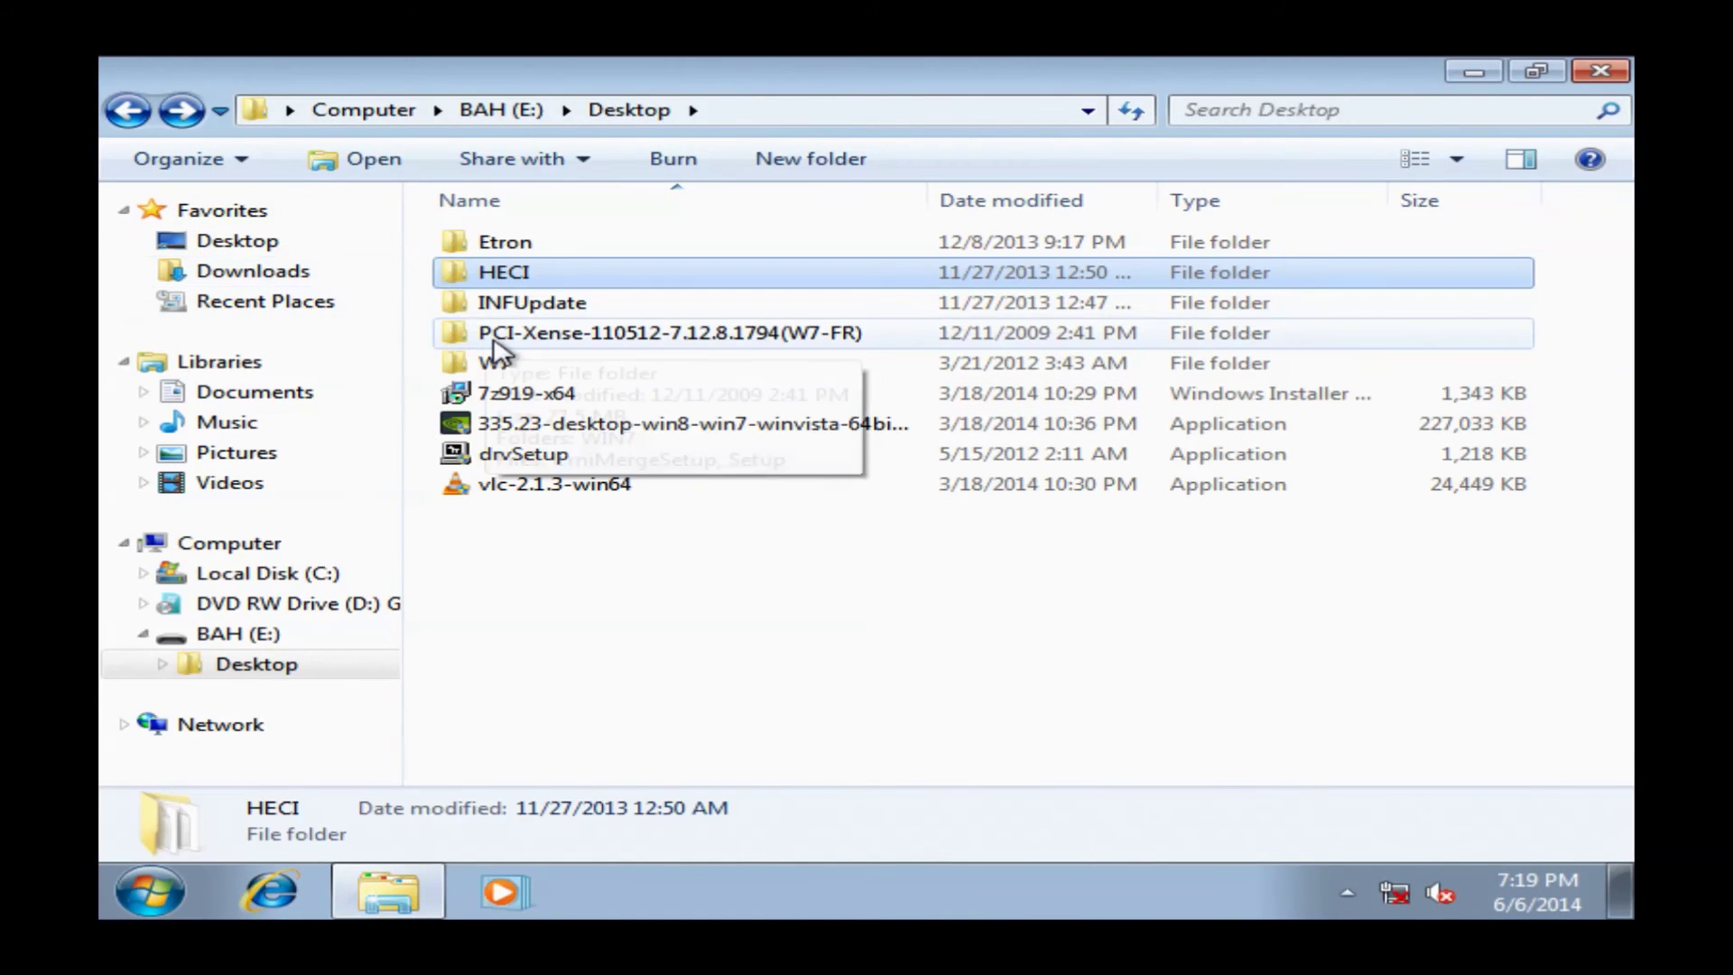
{"action": "double_click", "coordinate": [449, 305]}
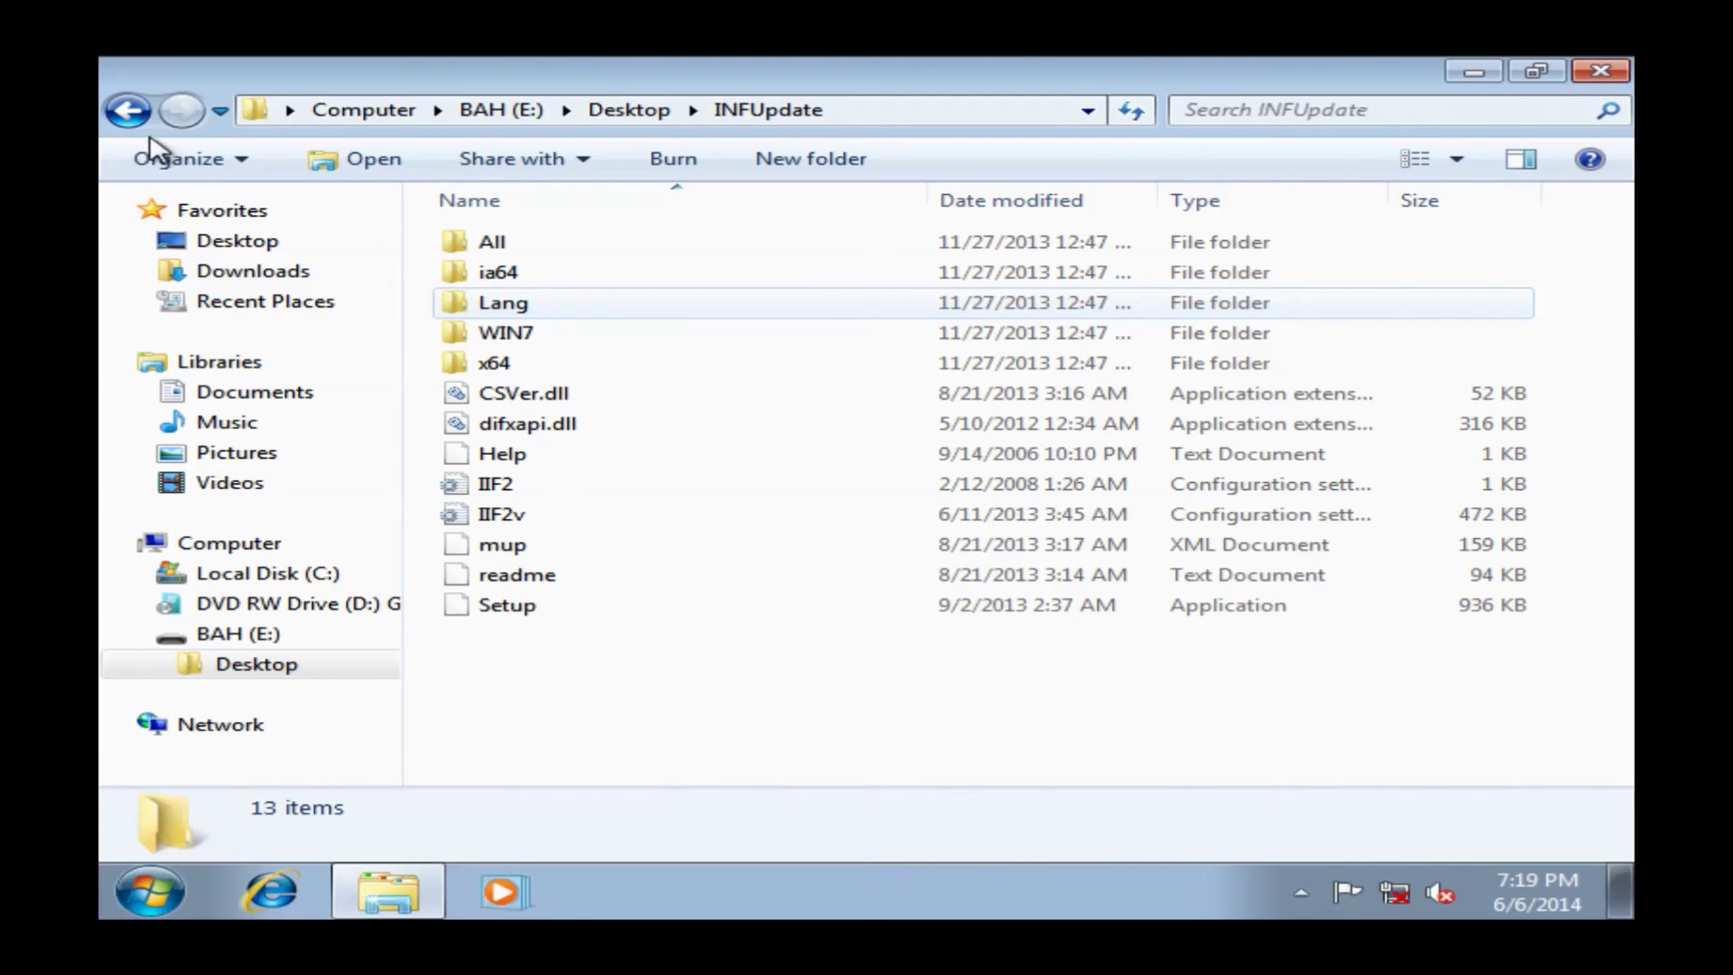
{"action": "left_click", "coordinate": [128, 109]}
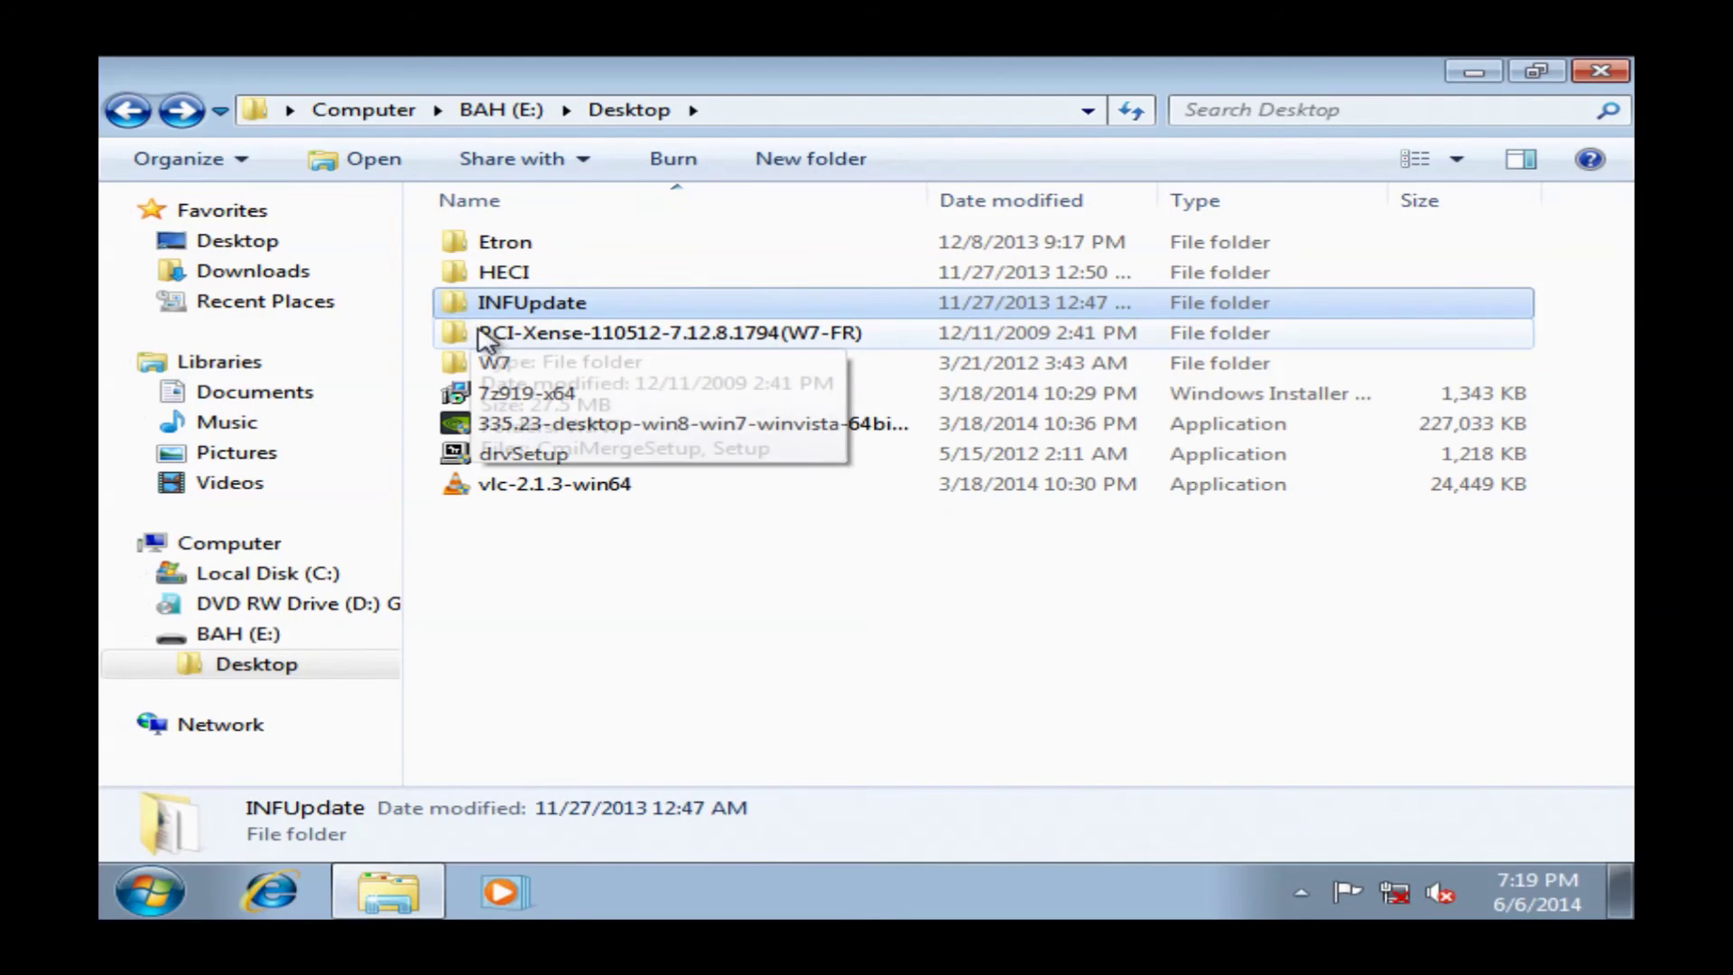
{"action": "double_click", "coordinate": [478, 364]}
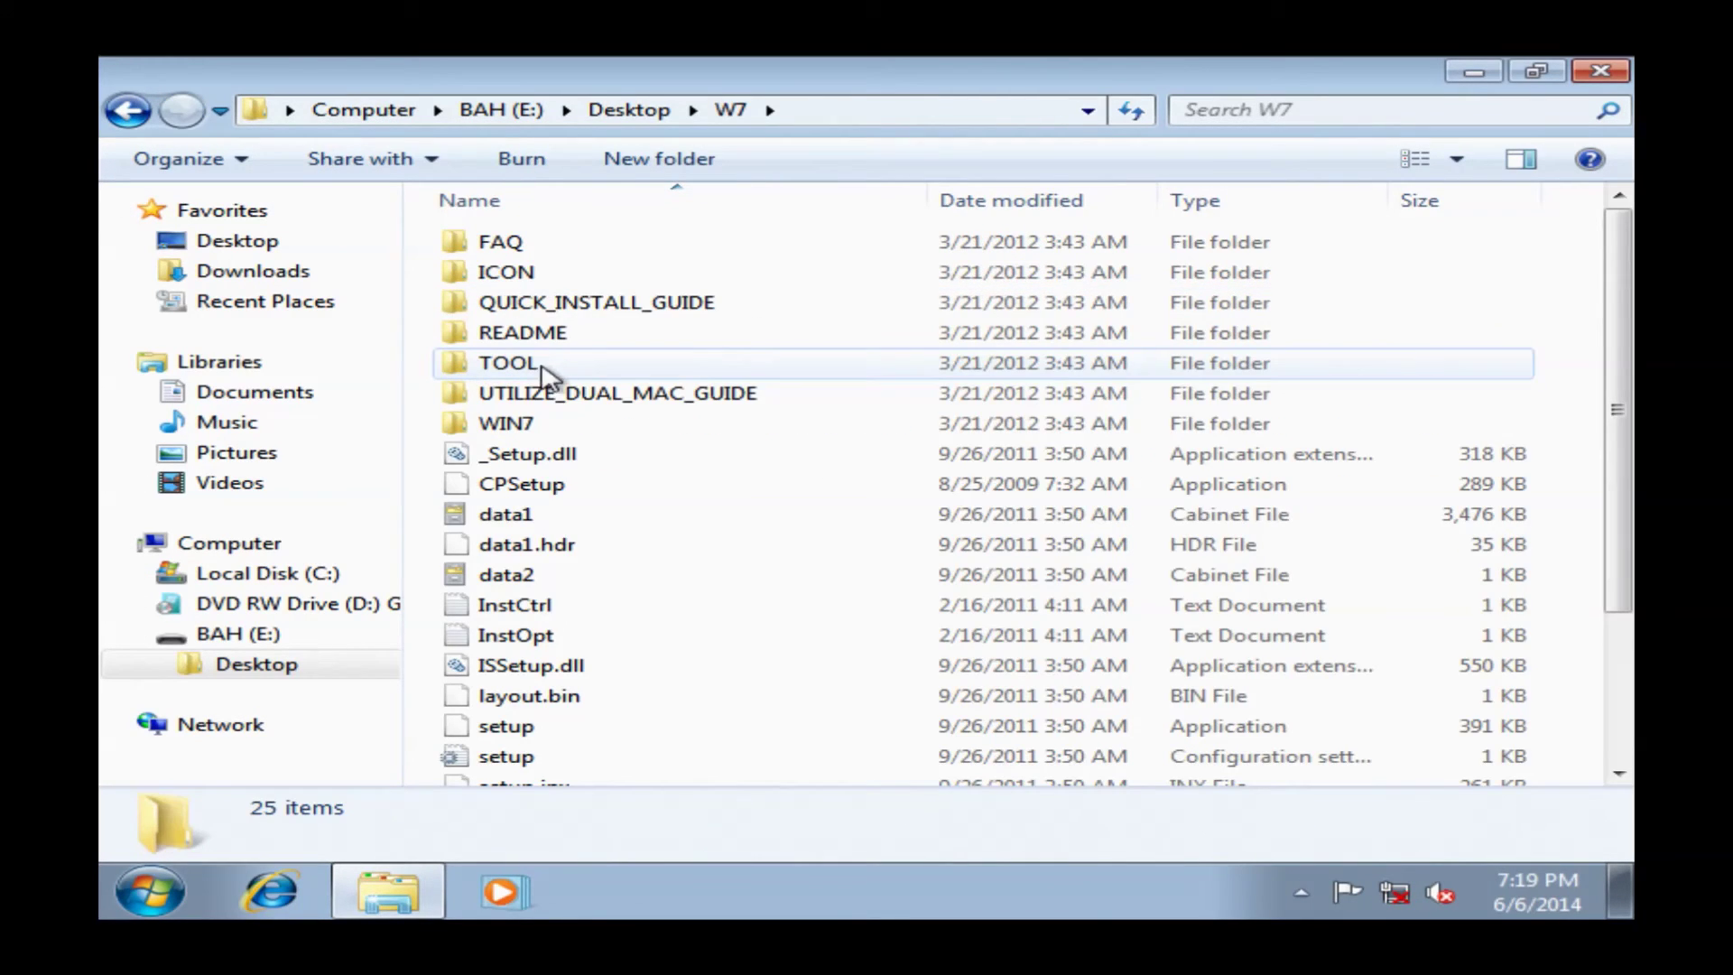
{"action": "left_click", "coordinate": [500, 727]}
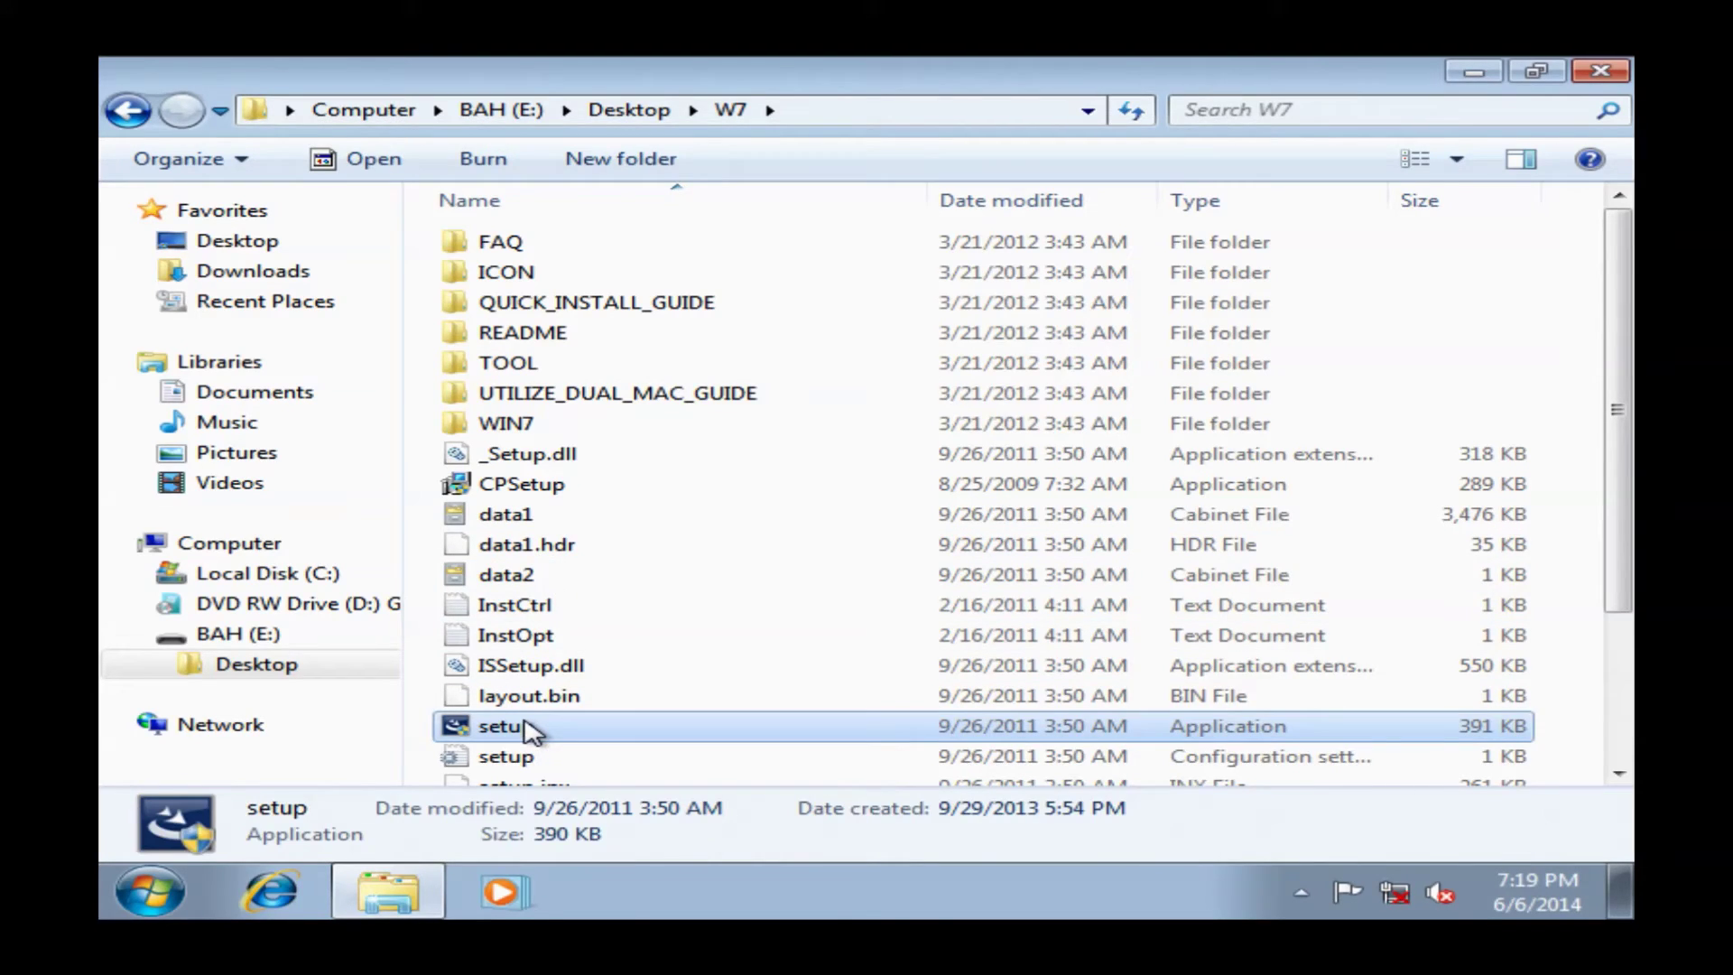
{"action": "double_click", "coordinate": [533, 729]}
{"action": "left_click", "coordinate": [1024, 546]}
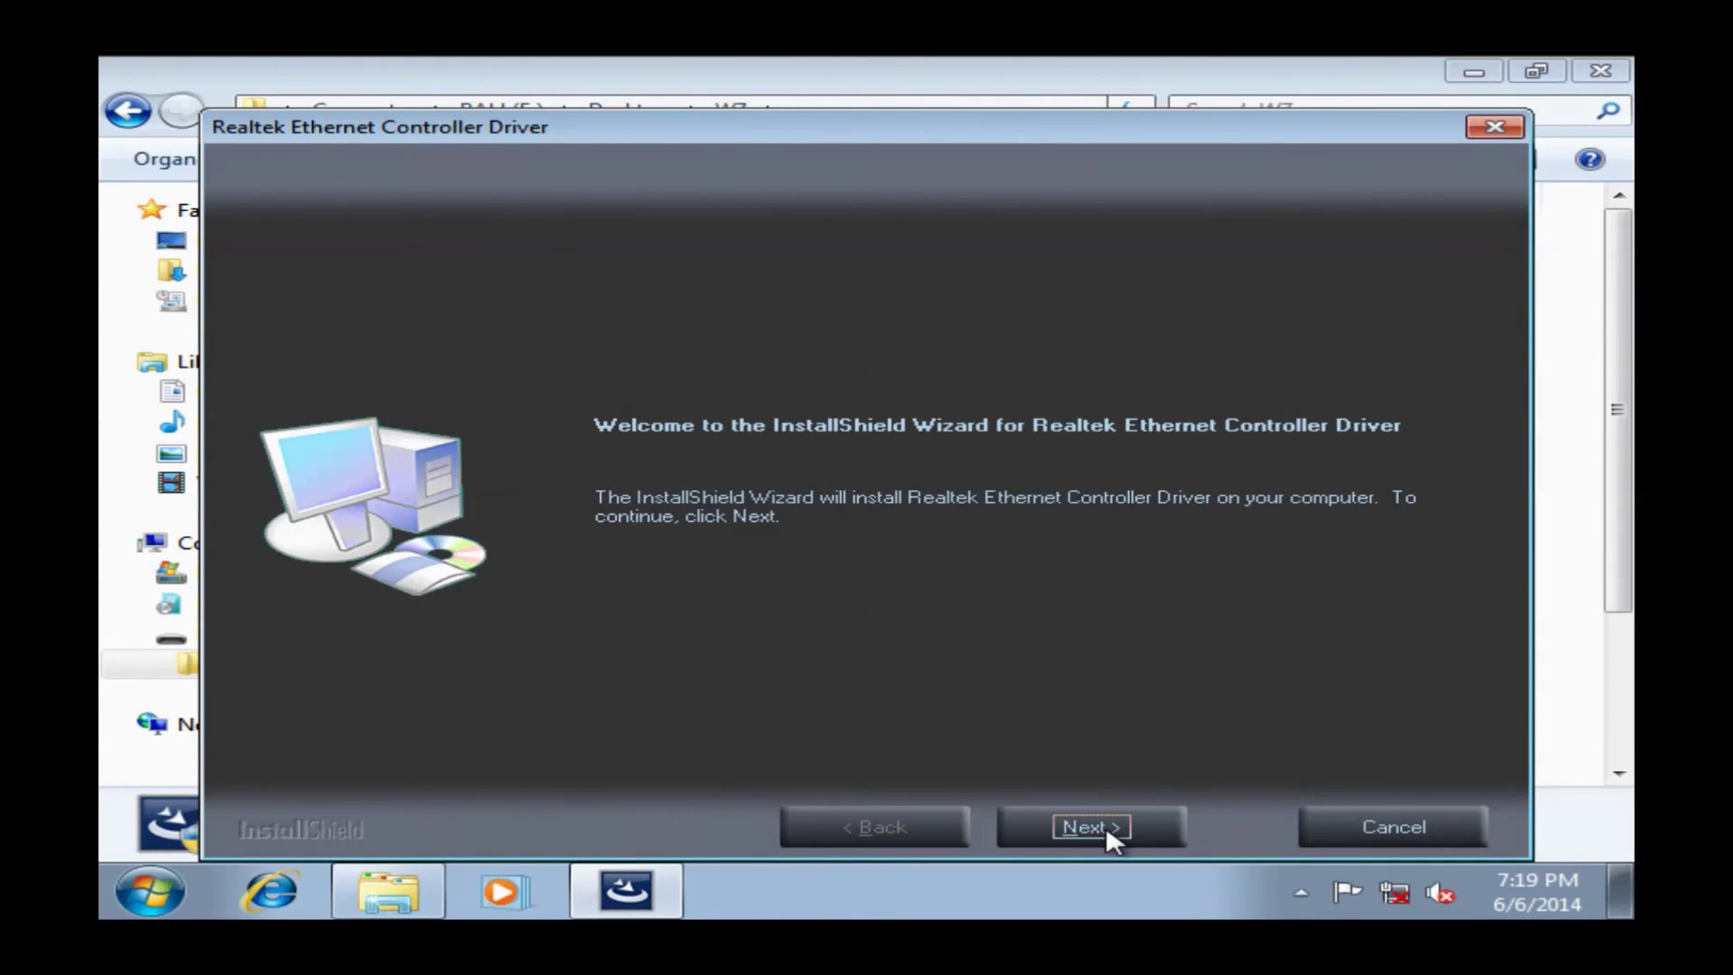
Install the Realtek Ethernet Controller Driver through the InstallShield wizard and finish it
{"action": "left_click", "coordinate": [1107, 825]}
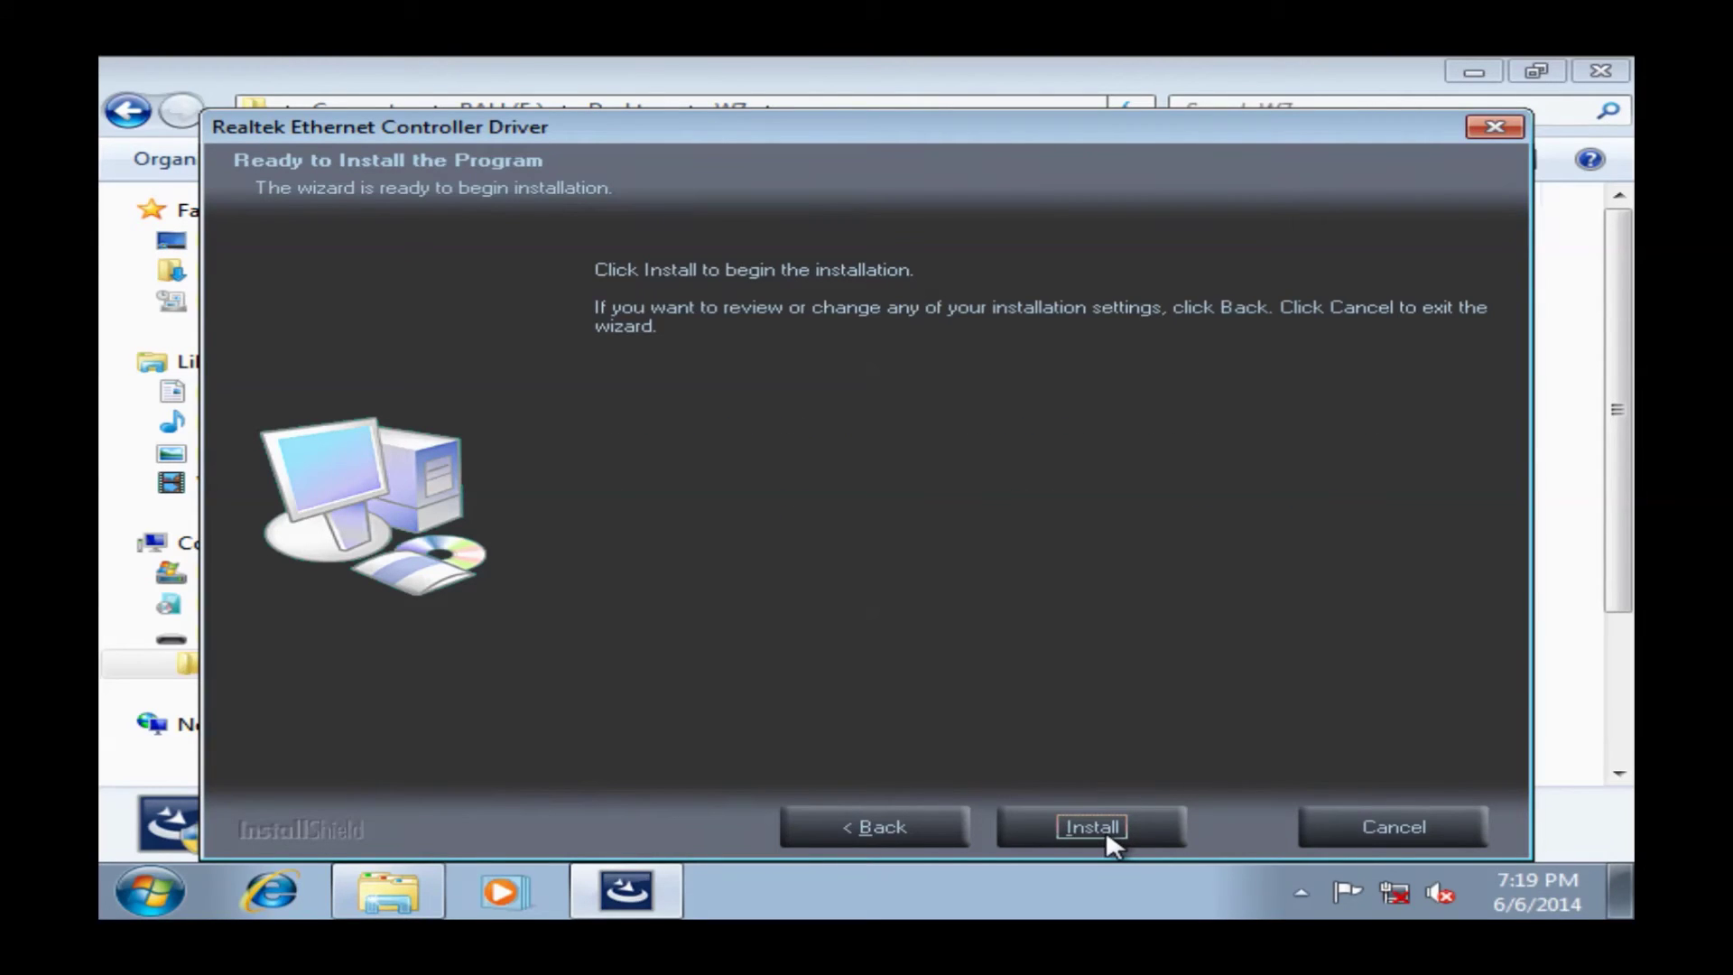
{"action": "left_click", "coordinate": [1107, 837]}
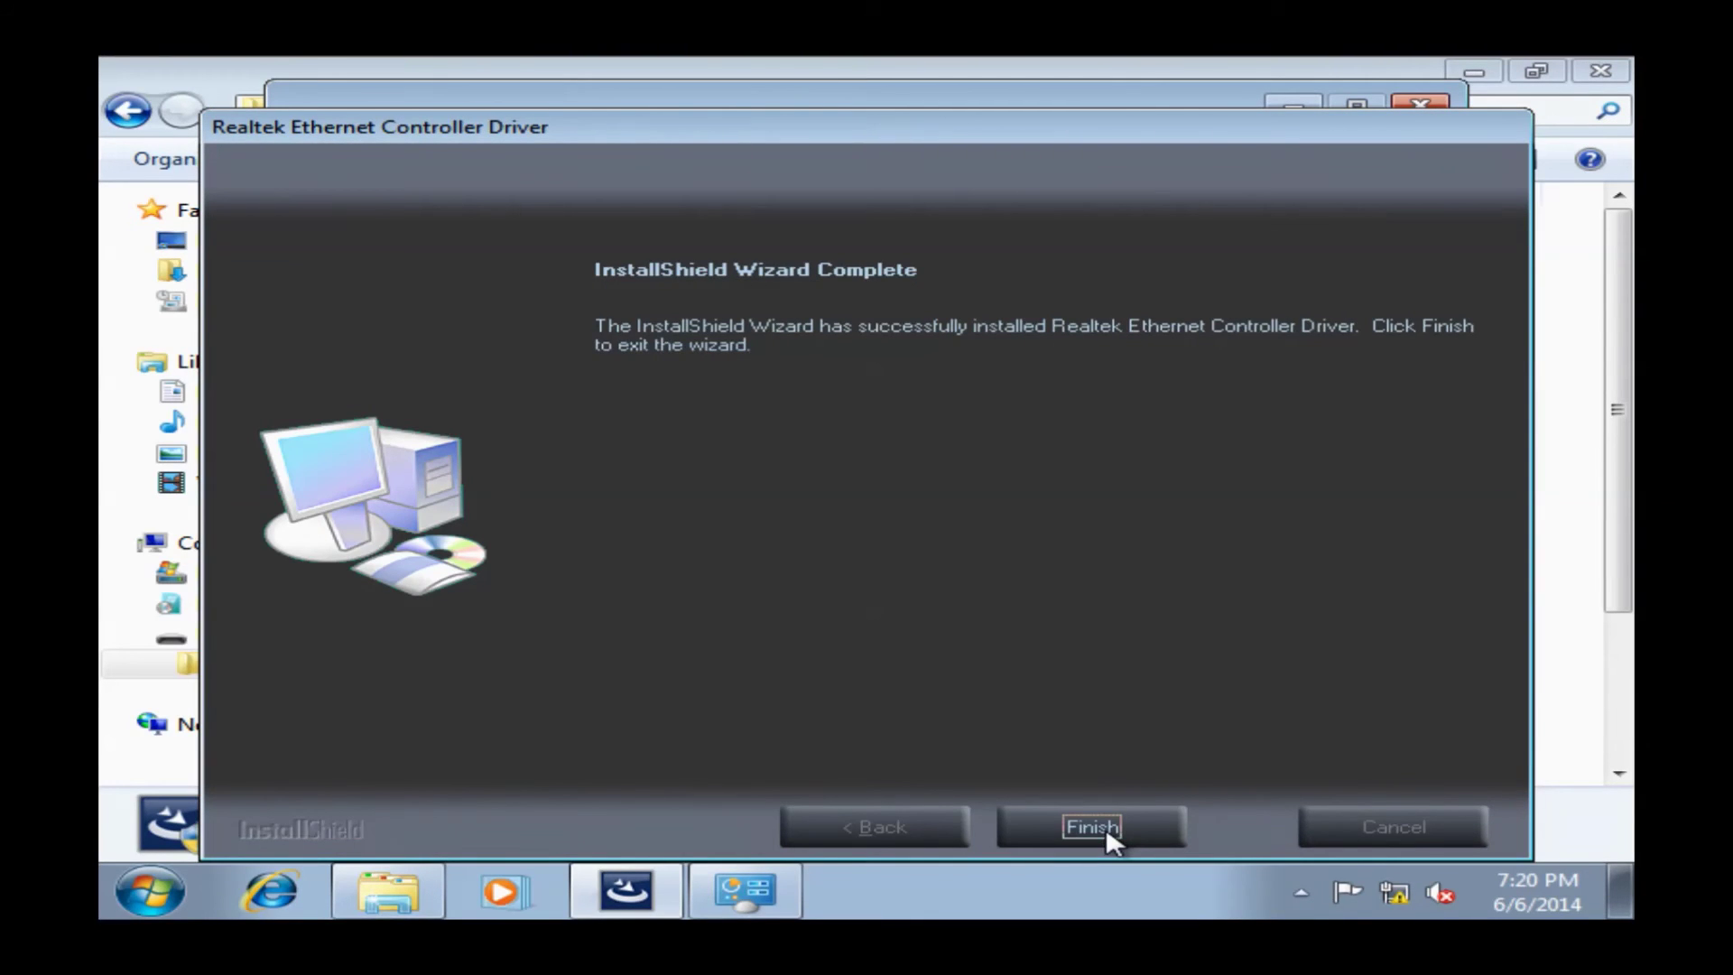
{"action": "left_click", "coordinate": [1106, 827]}
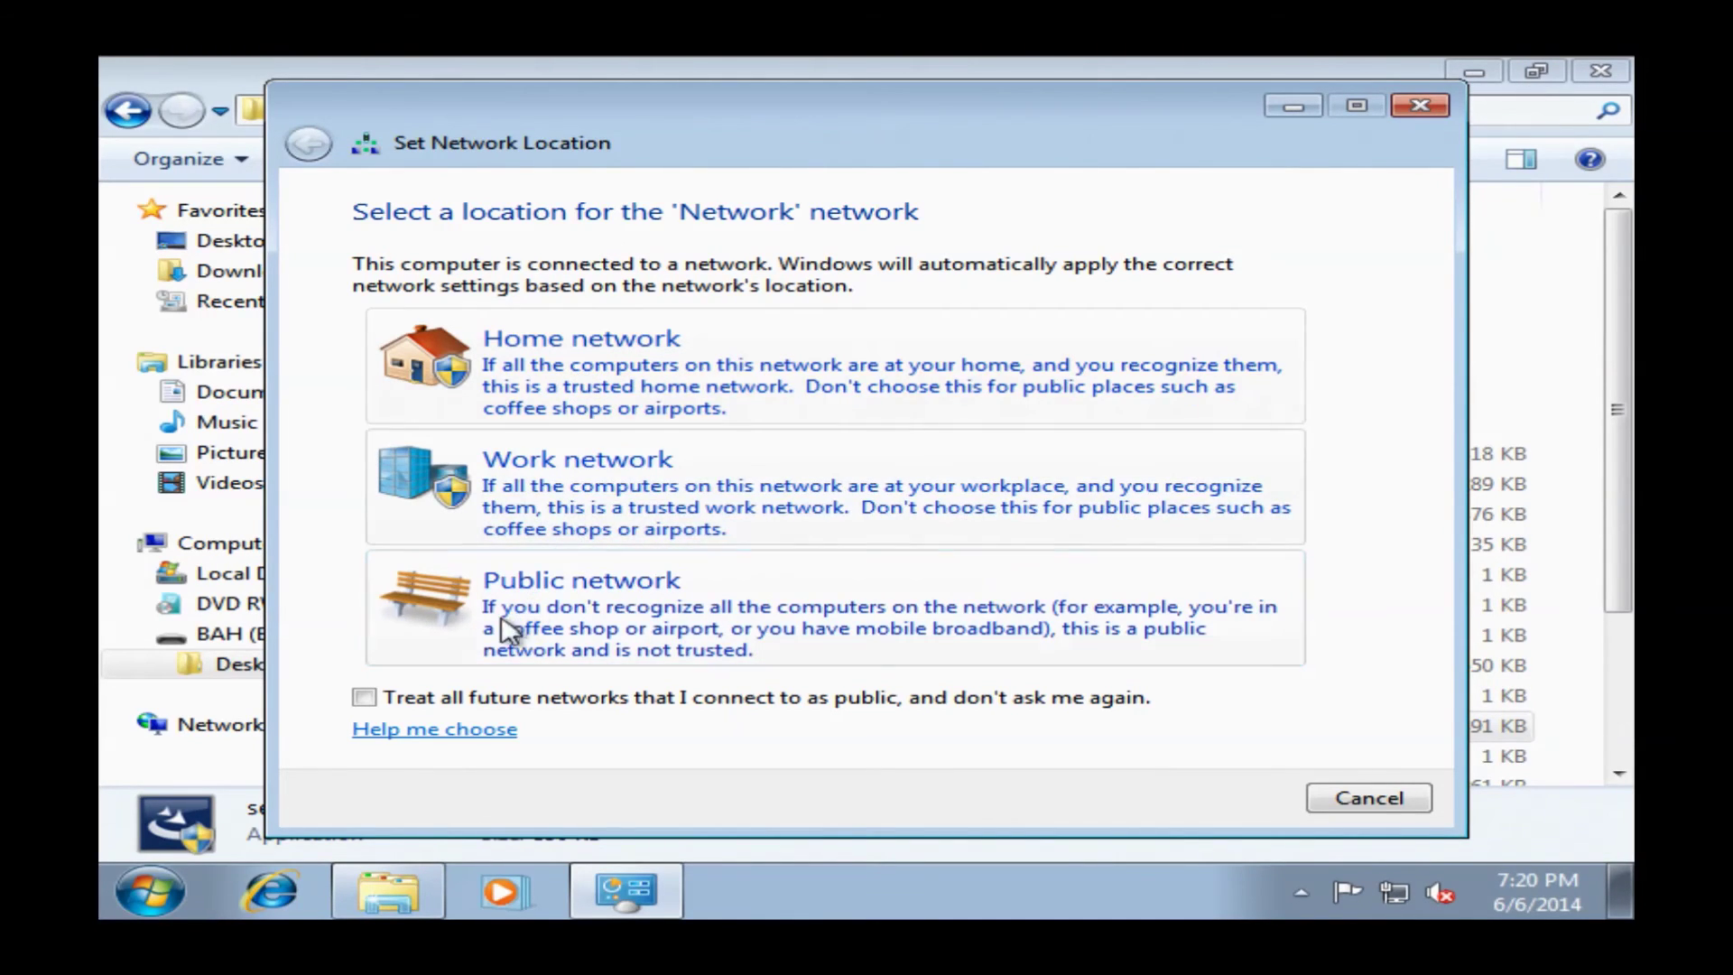
Set the network location to Public, then close the network dialog and Explorer window
{"action": "left_click", "coordinate": [490, 639]}
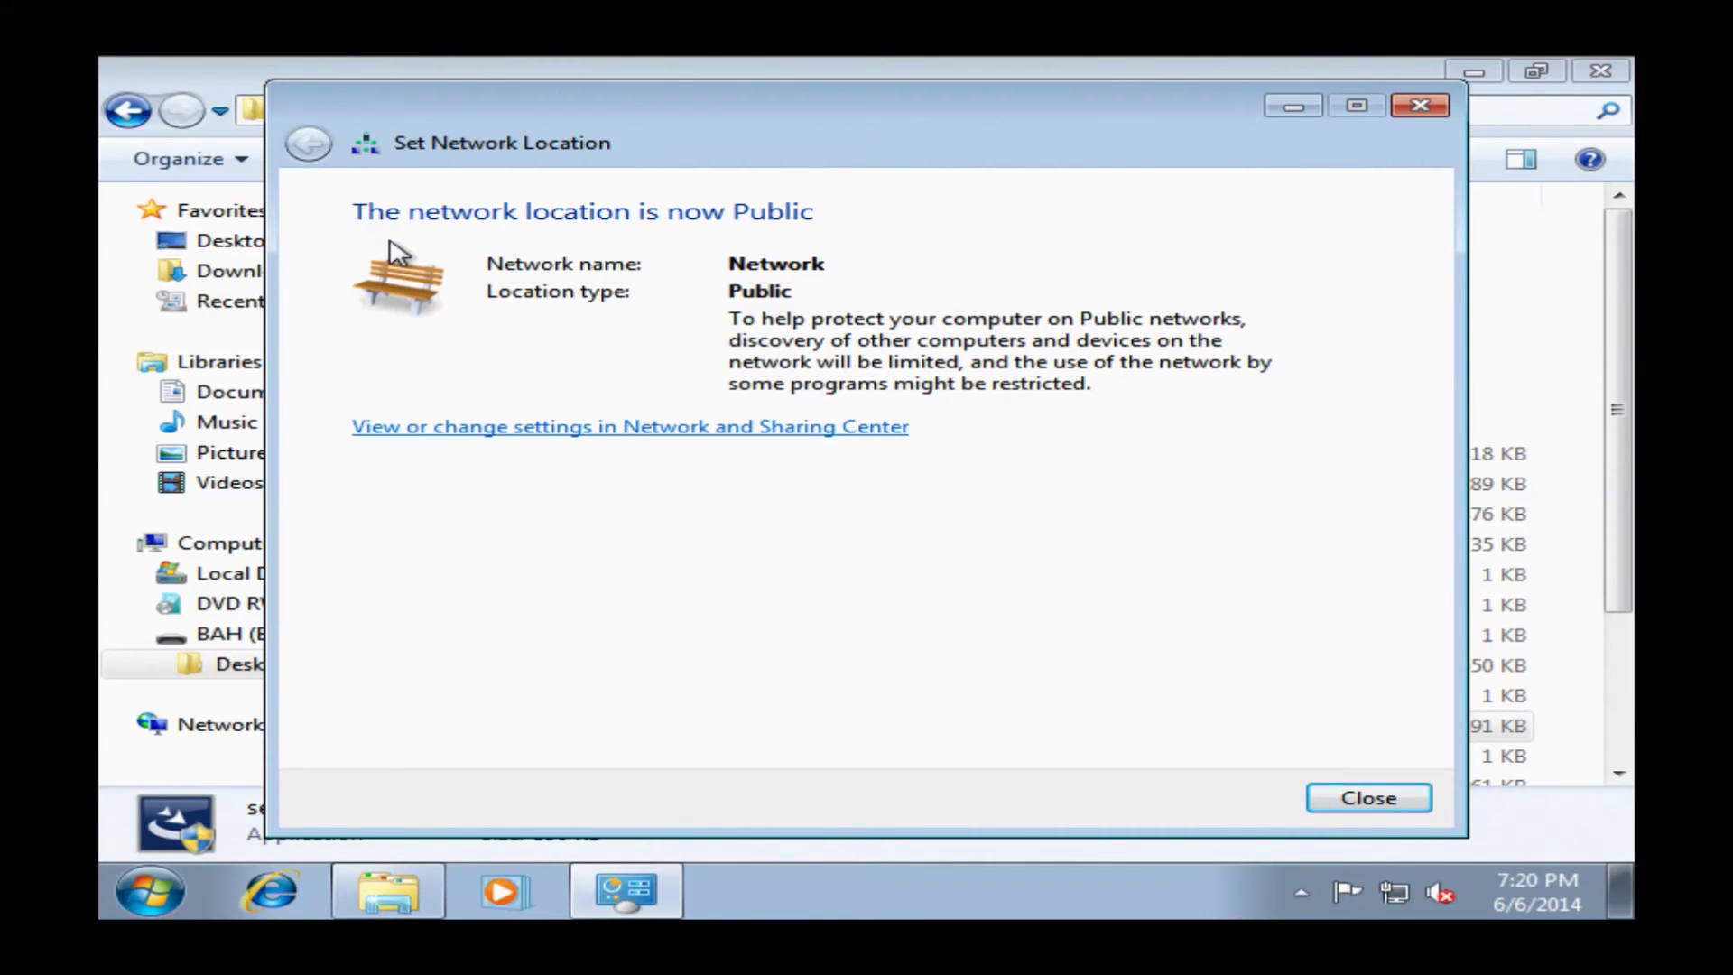
{"action": "left_click", "coordinate": [1369, 798]}
{"action": "left_click", "coordinate": [1600, 72]}
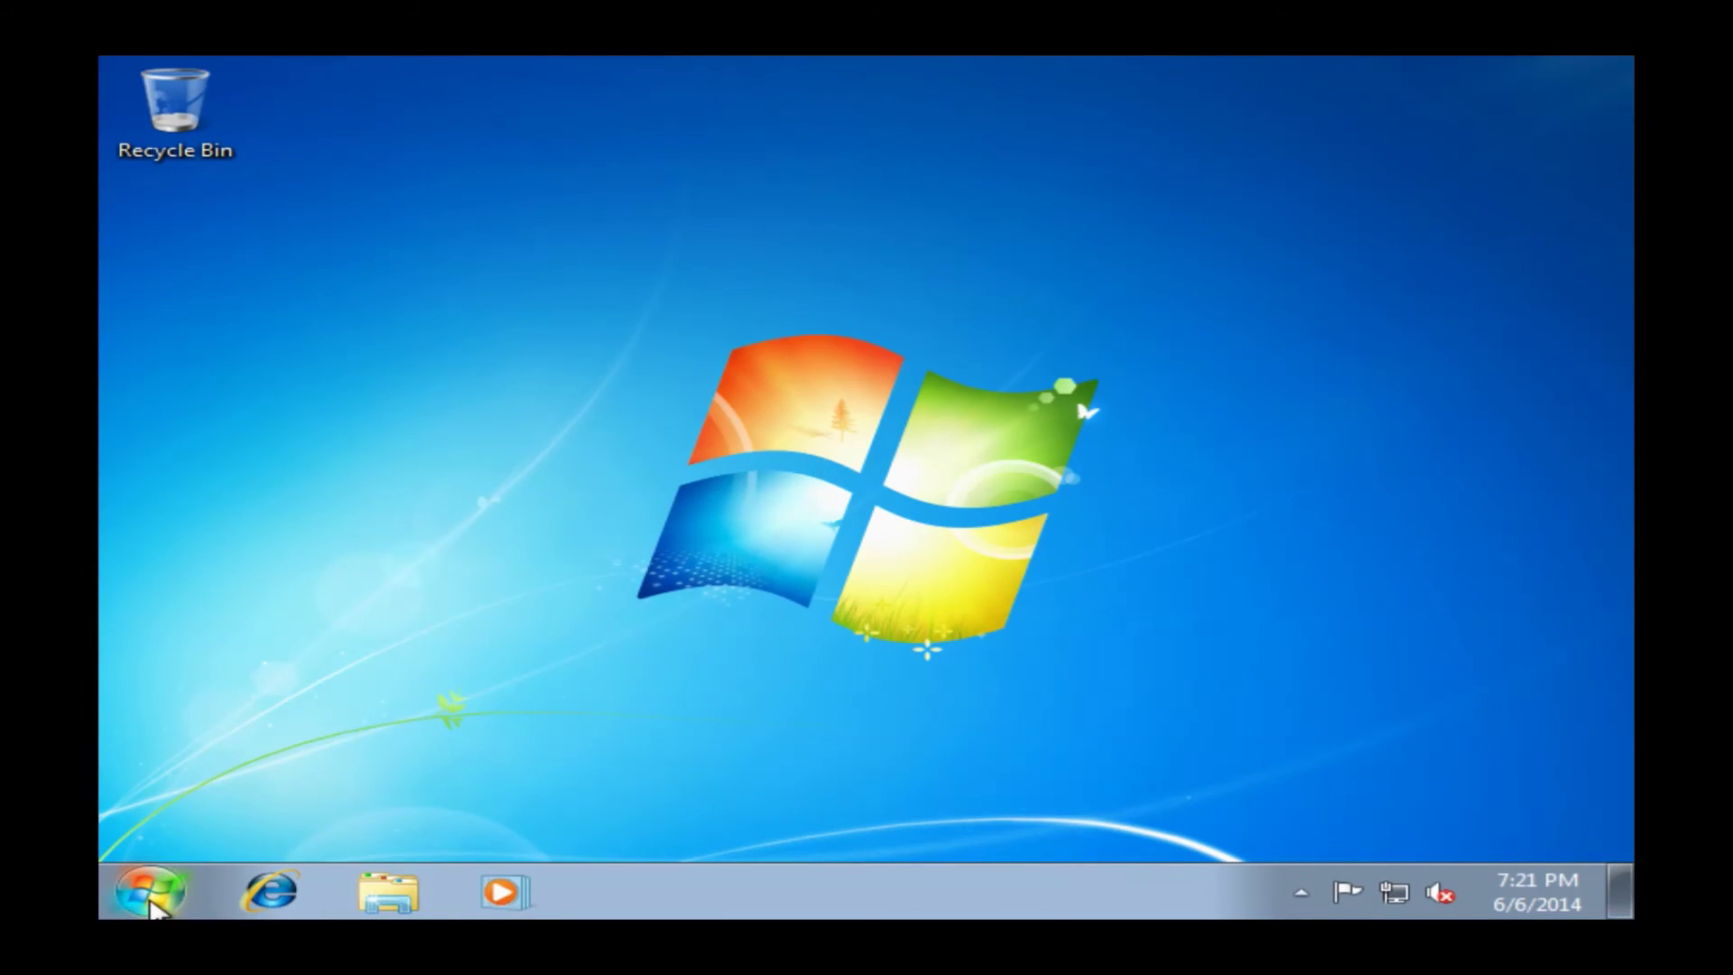
{"action": "mouse_move", "coordinate": [1403, 905]}
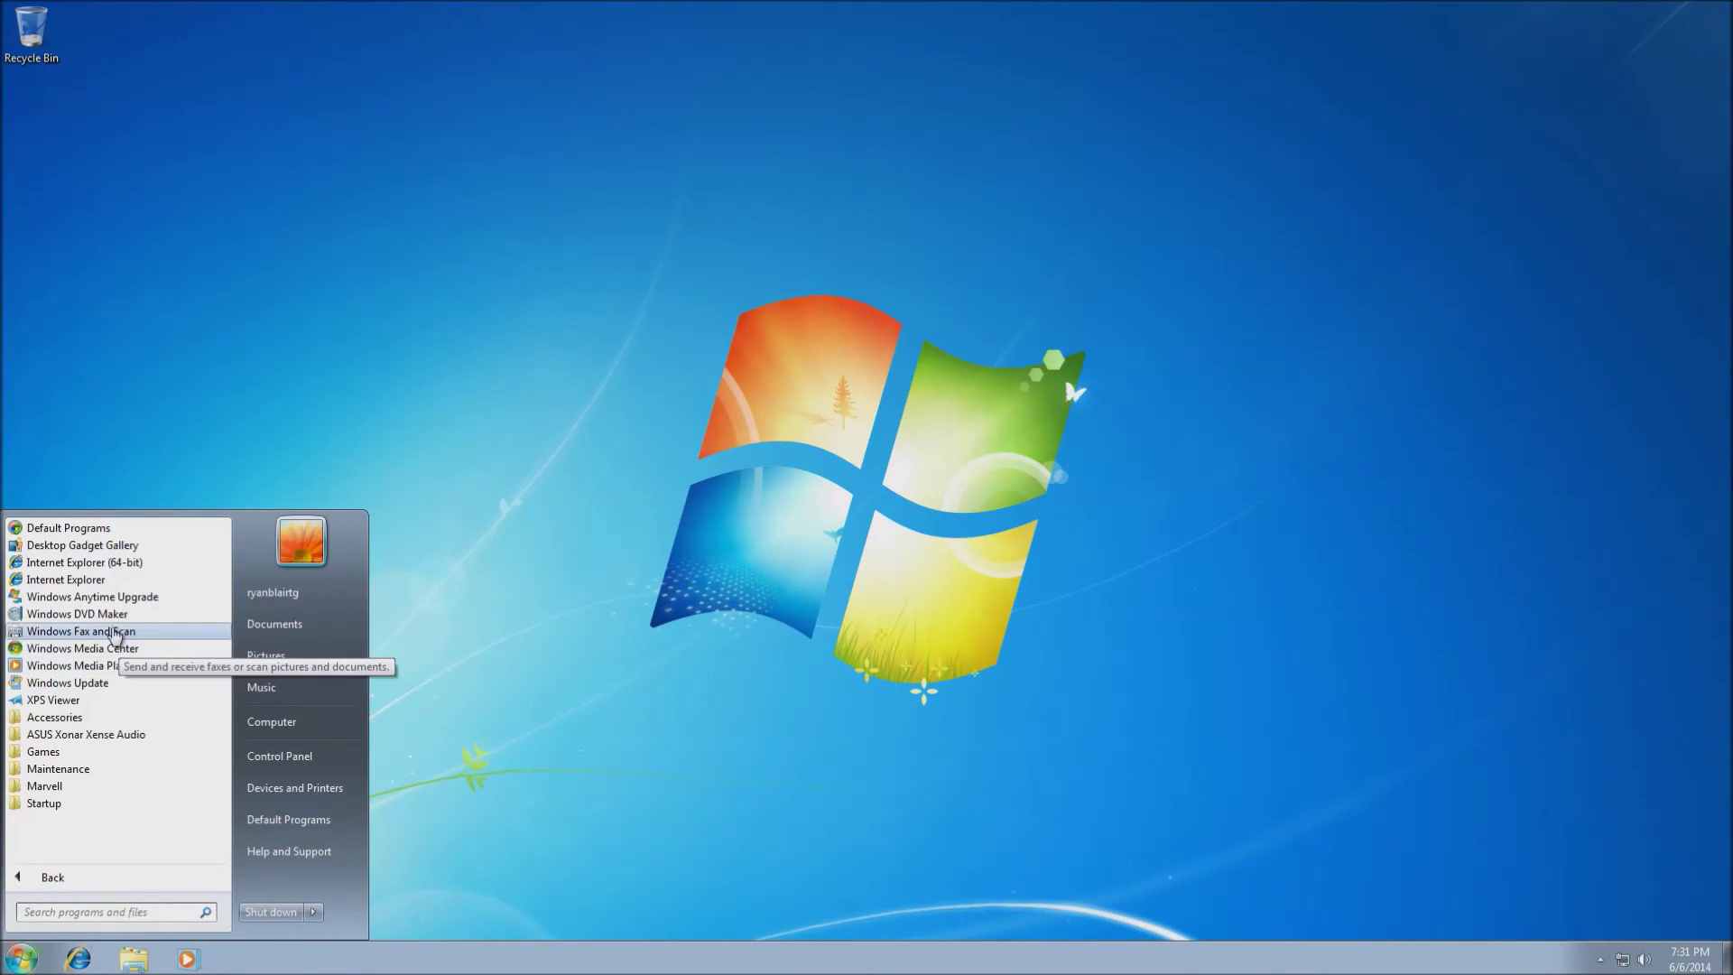
Launch Windows Update from the Start menu's All Programs list
{"action": "left_click", "coordinate": [106, 684]}
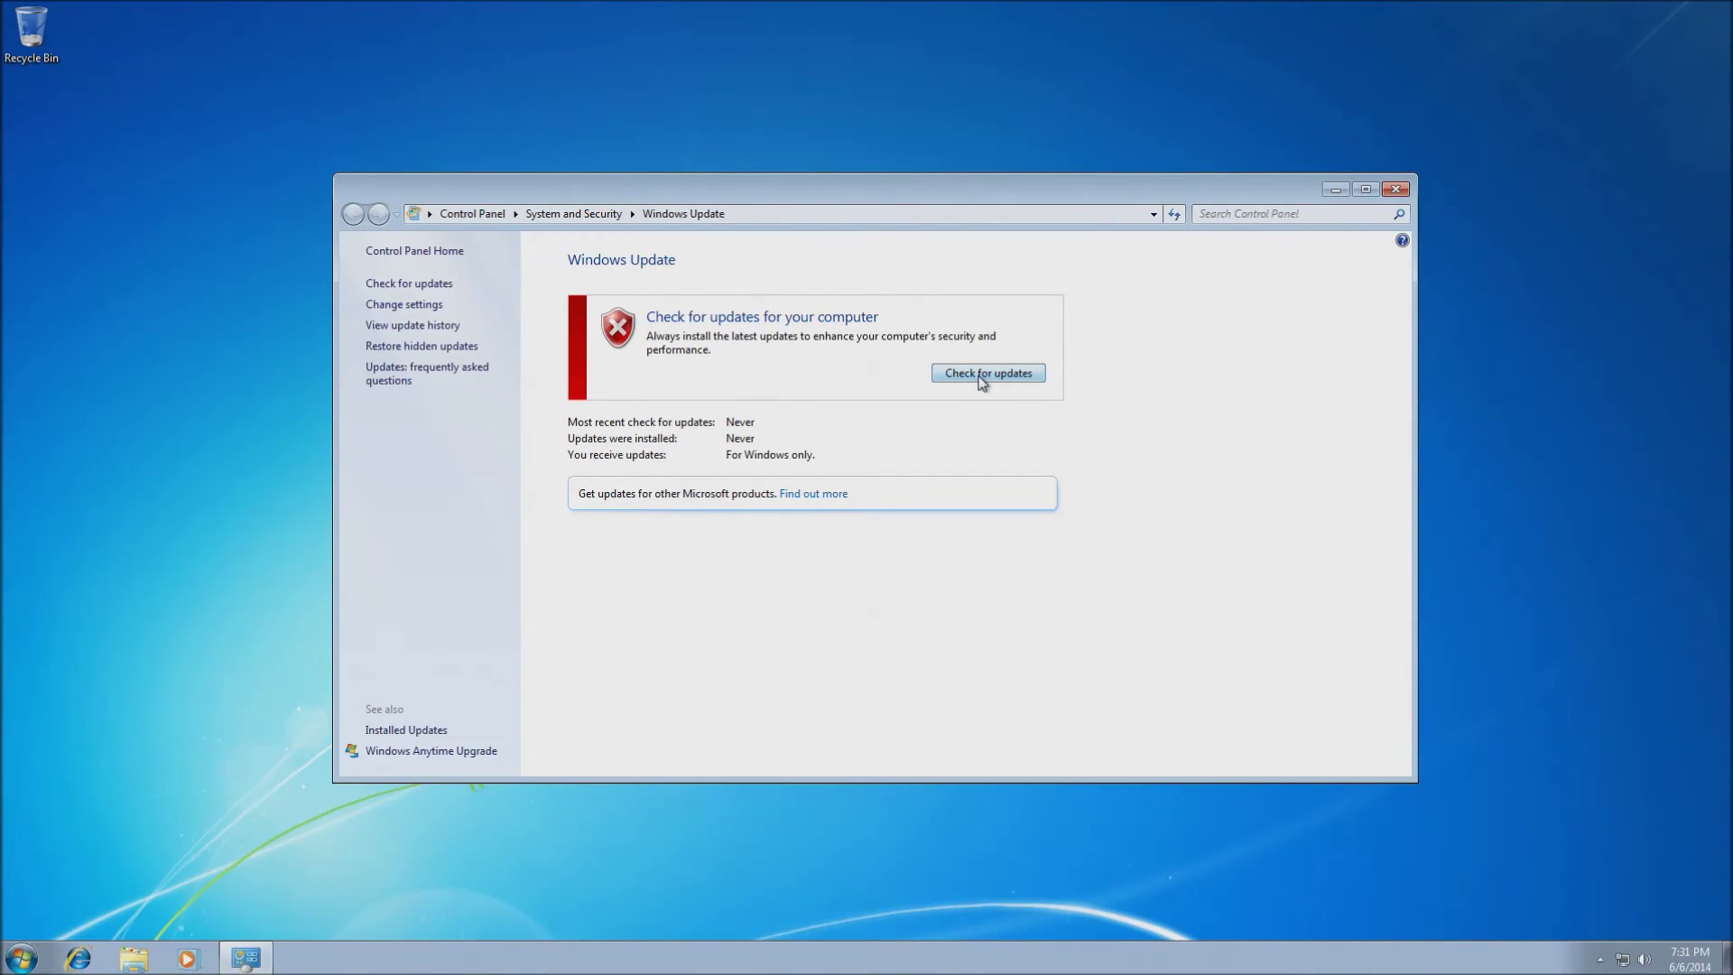
Check for updates, install the new Windows Update software, then start installing the important updates
{"action": "left_click", "coordinate": [982, 379]}
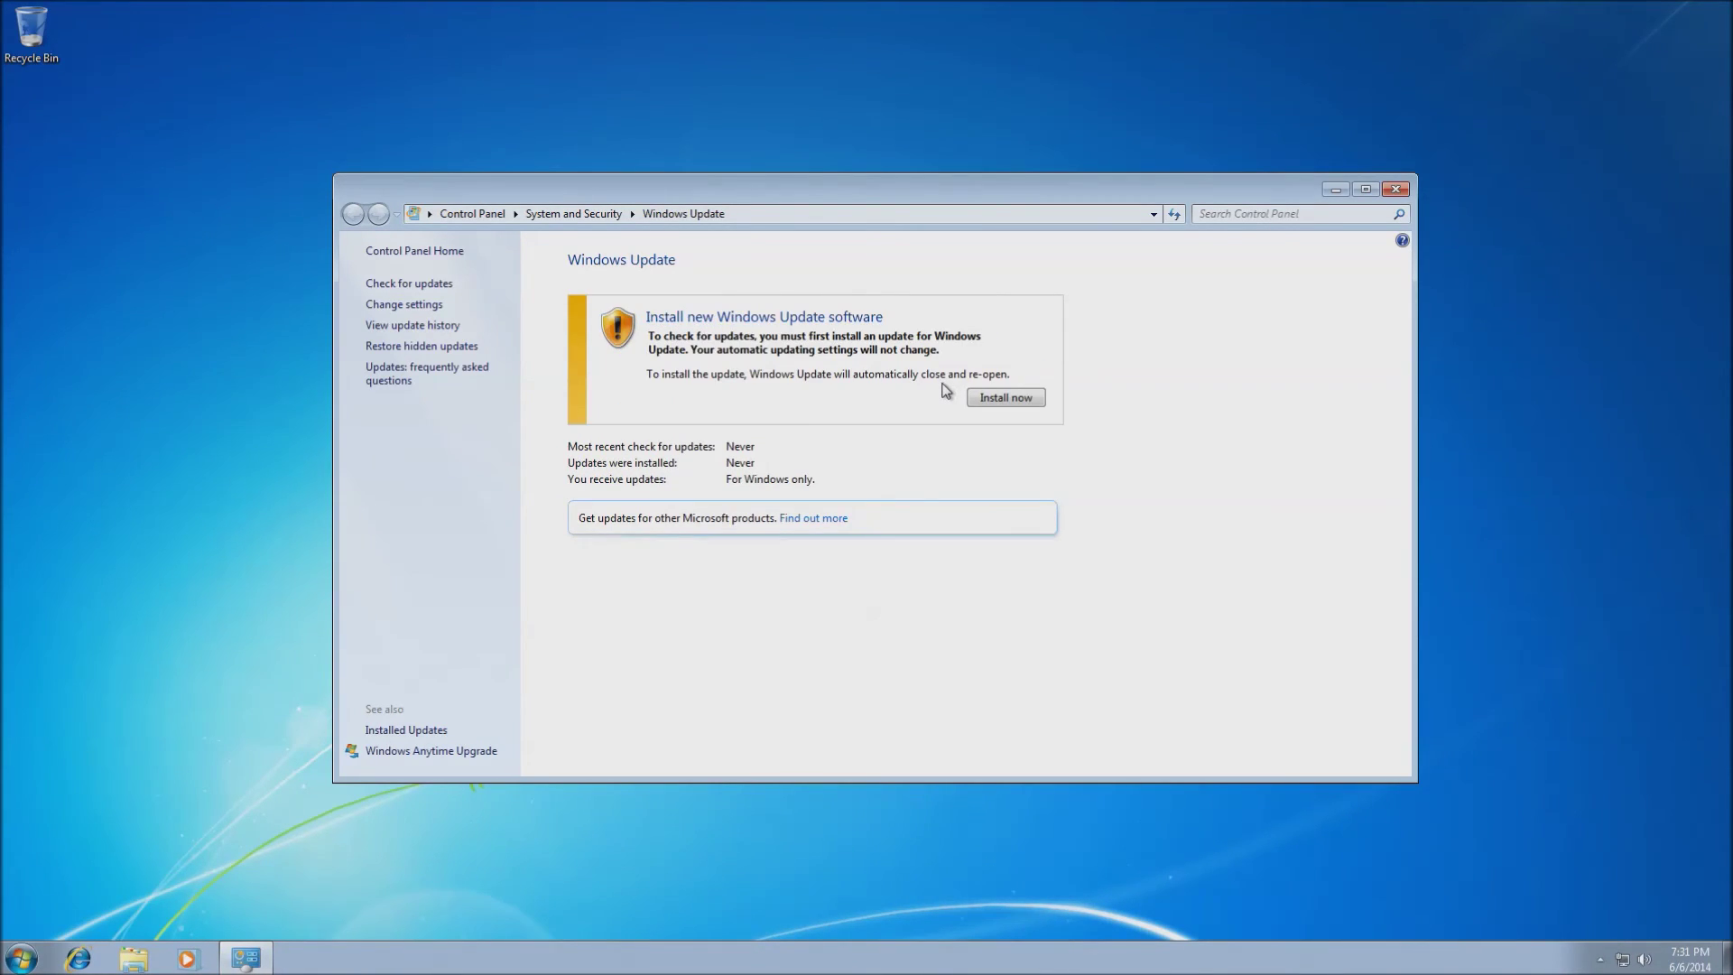
{"action": "left_click", "coordinate": [1004, 397]}
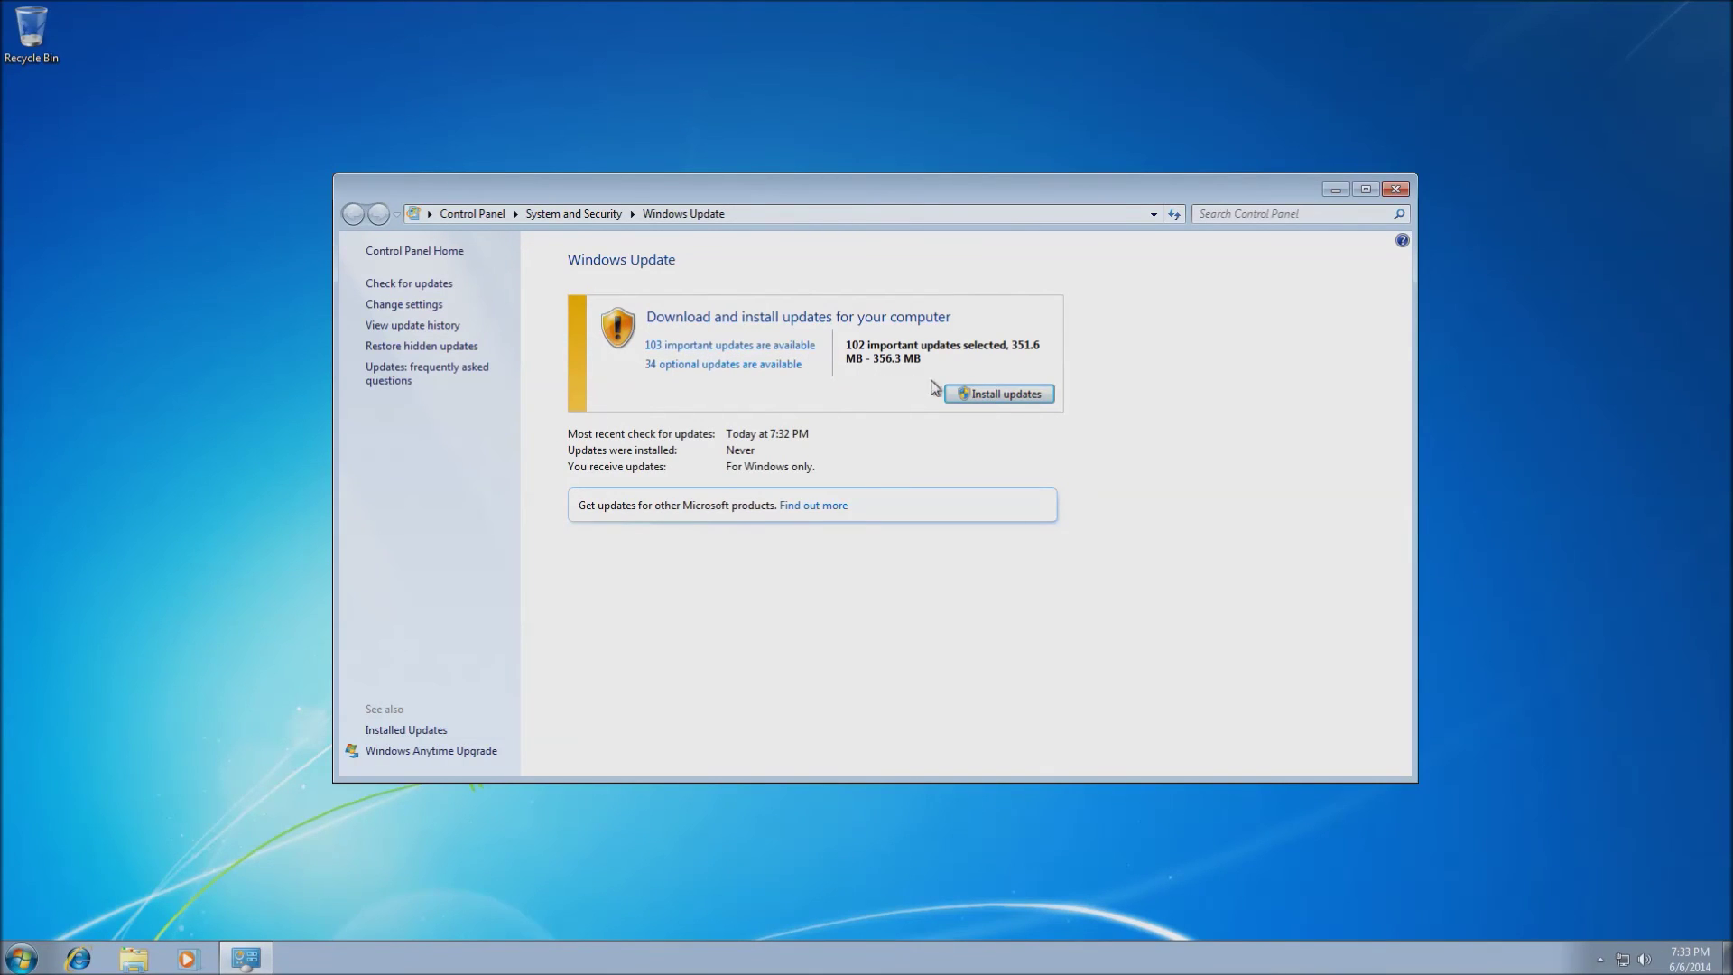
{"action": "left_click", "coordinate": [1011, 398]}
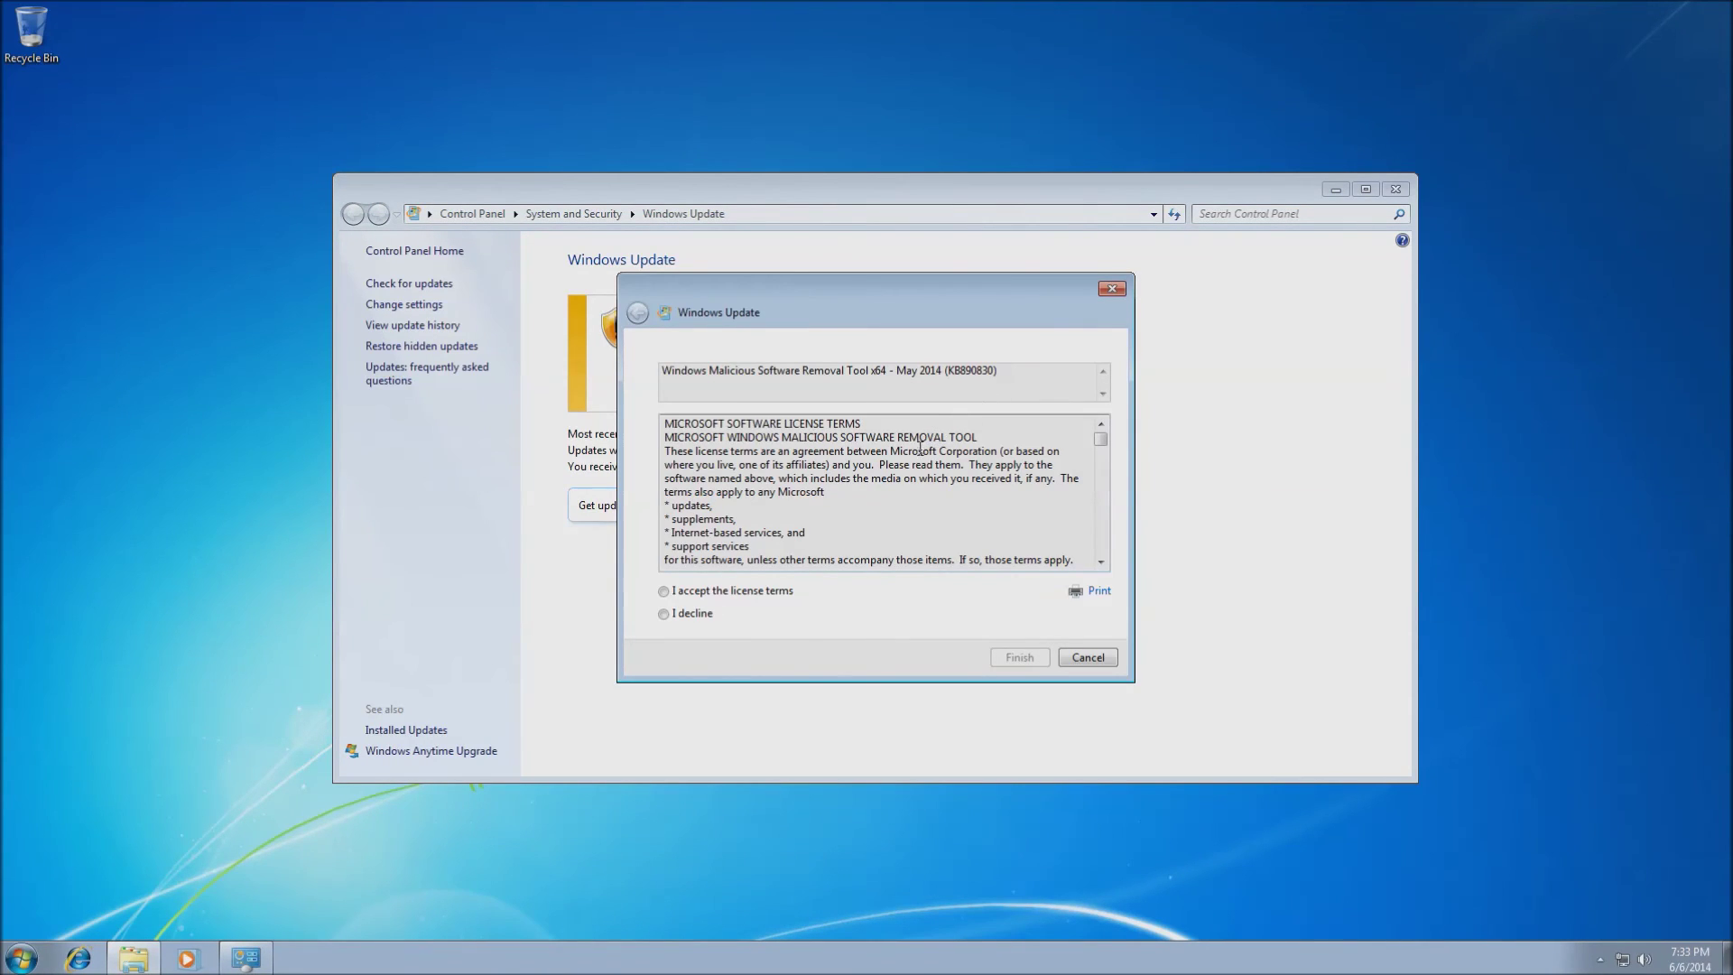
Accept the KB890830 Malicious Software Removal Tool license terms and finish, installing all 102 updates
{"action": "left_click", "coordinate": [664, 592]}
{"action": "left_click", "coordinate": [1018, 659]}
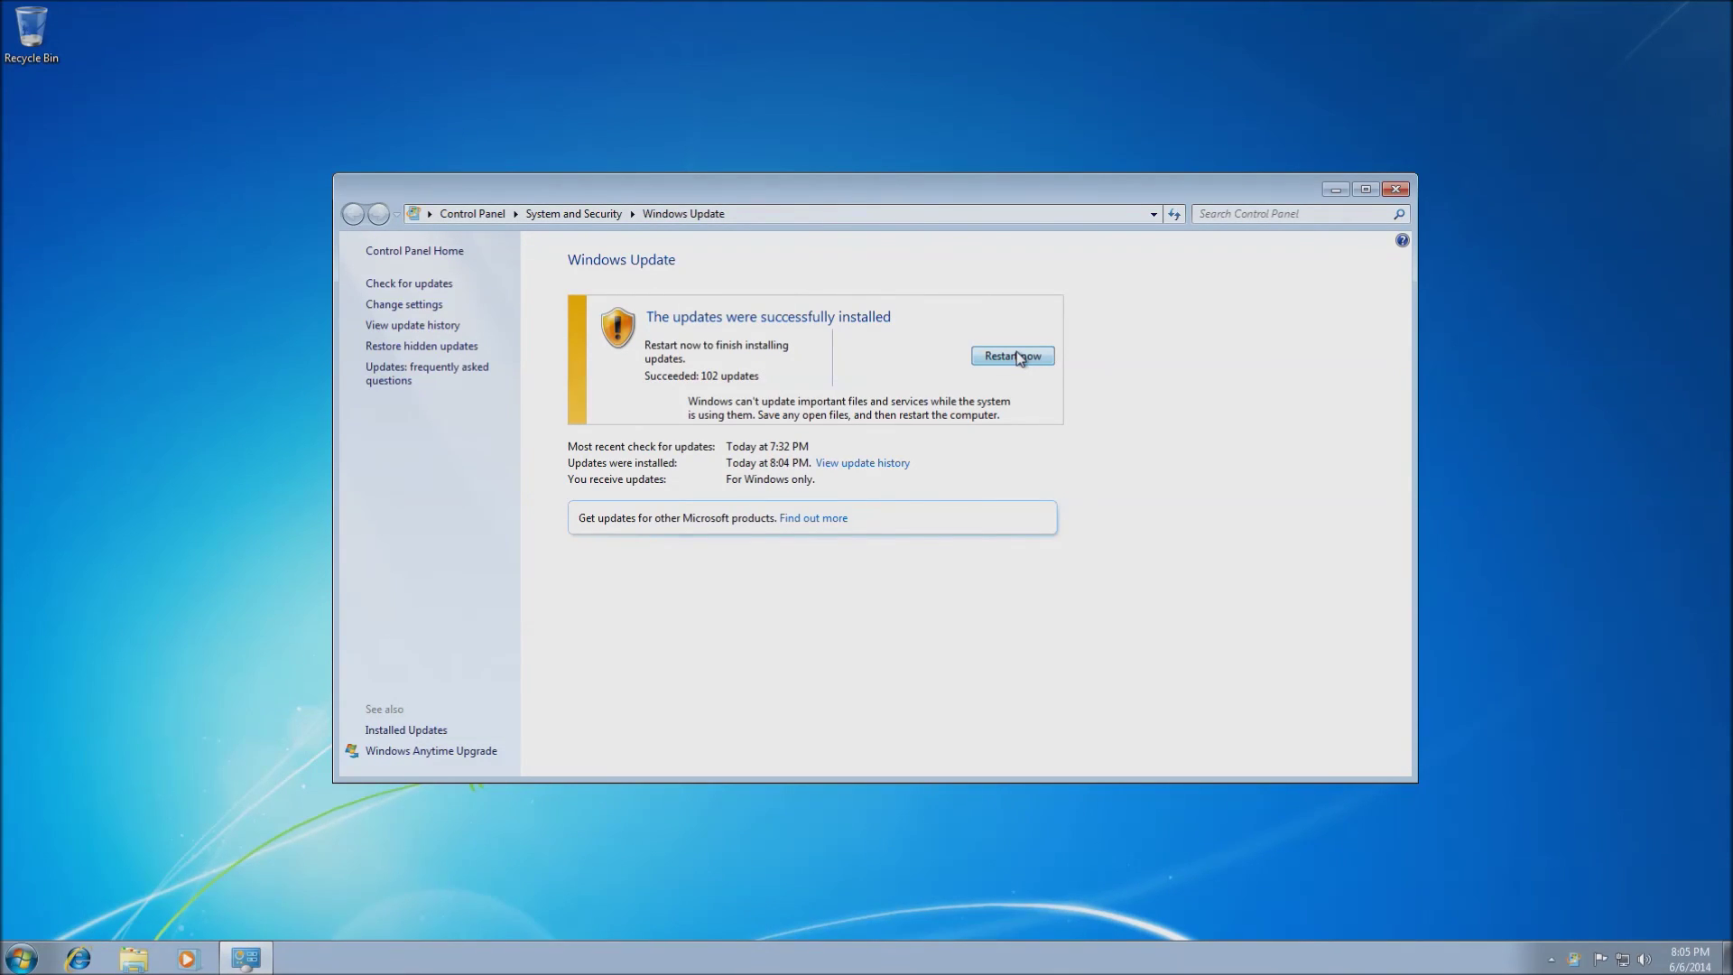
Restart Windows now so the 102 installed updates can finish
{"action": "left_click", "coordinate": [1013, 357]}
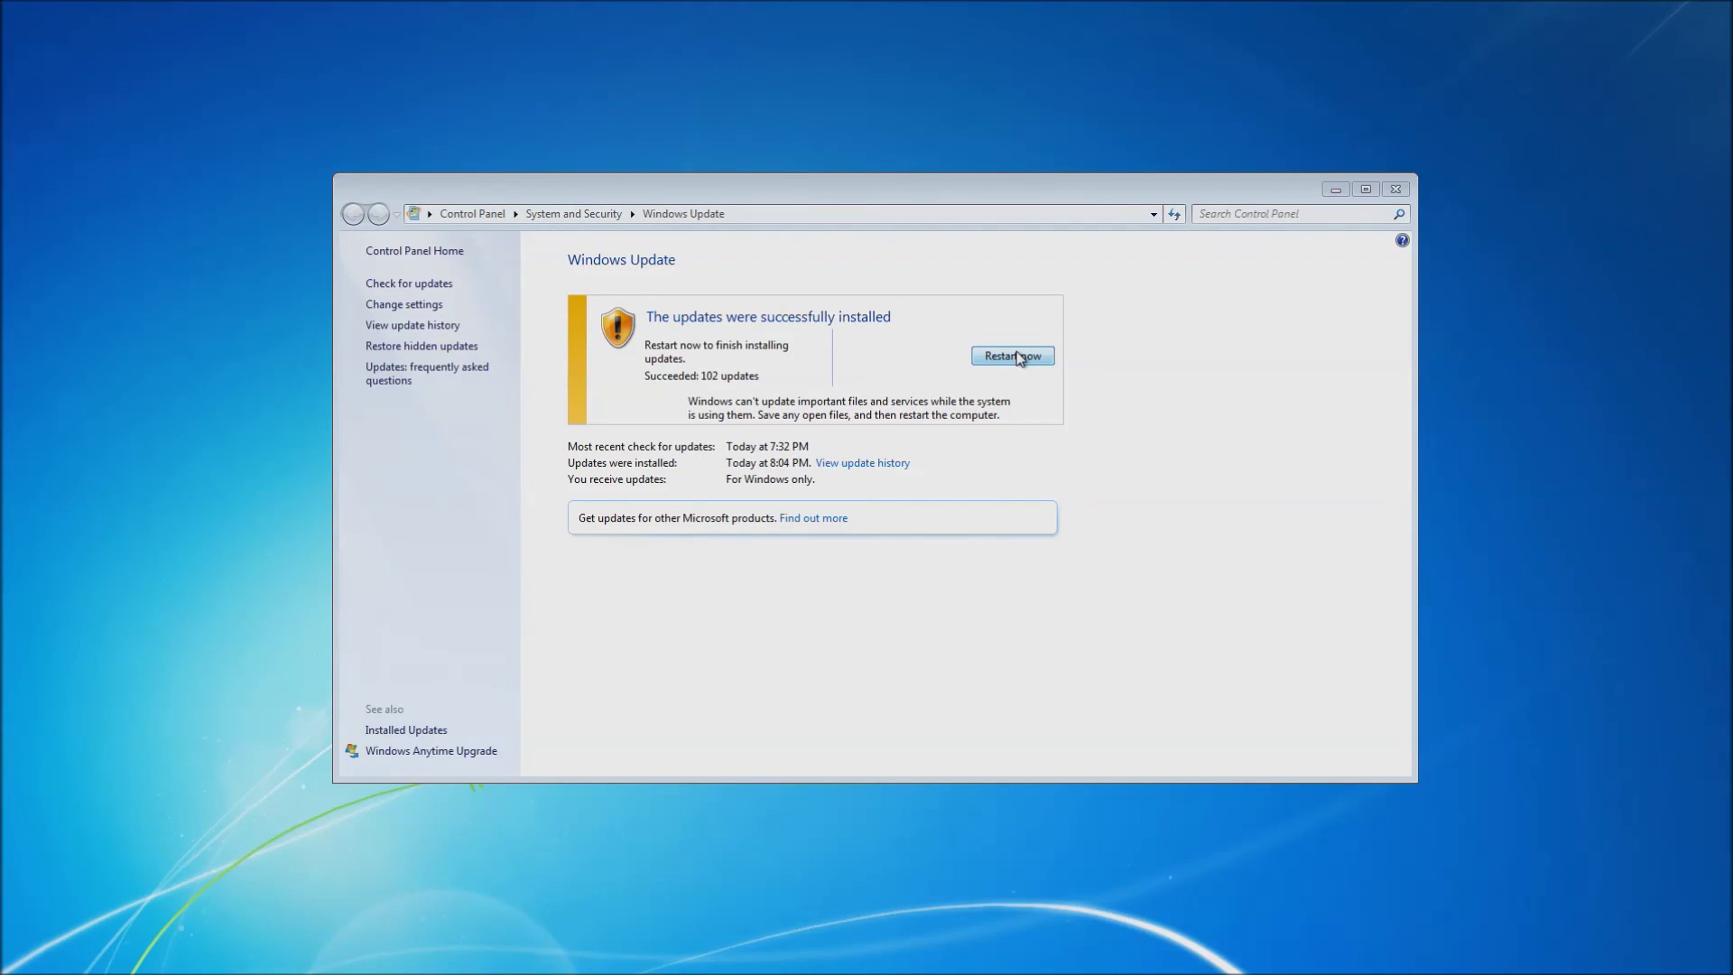